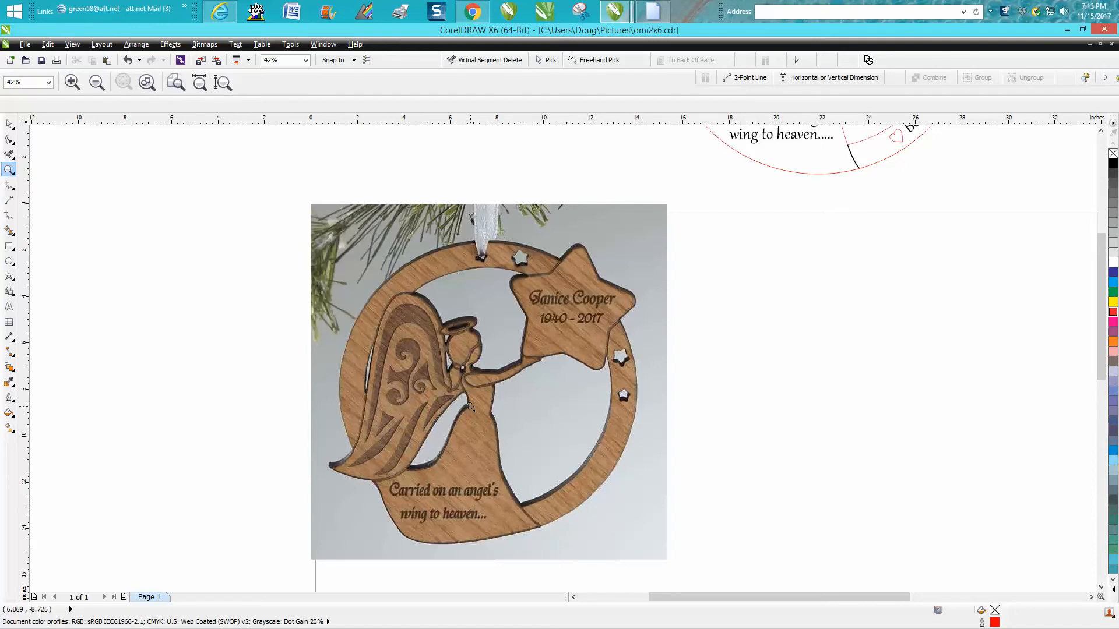
Trace the ornament photo with an Outline Trace set to Low quality image, accepting the default settings.
click(8, 124)
click(443, 257)
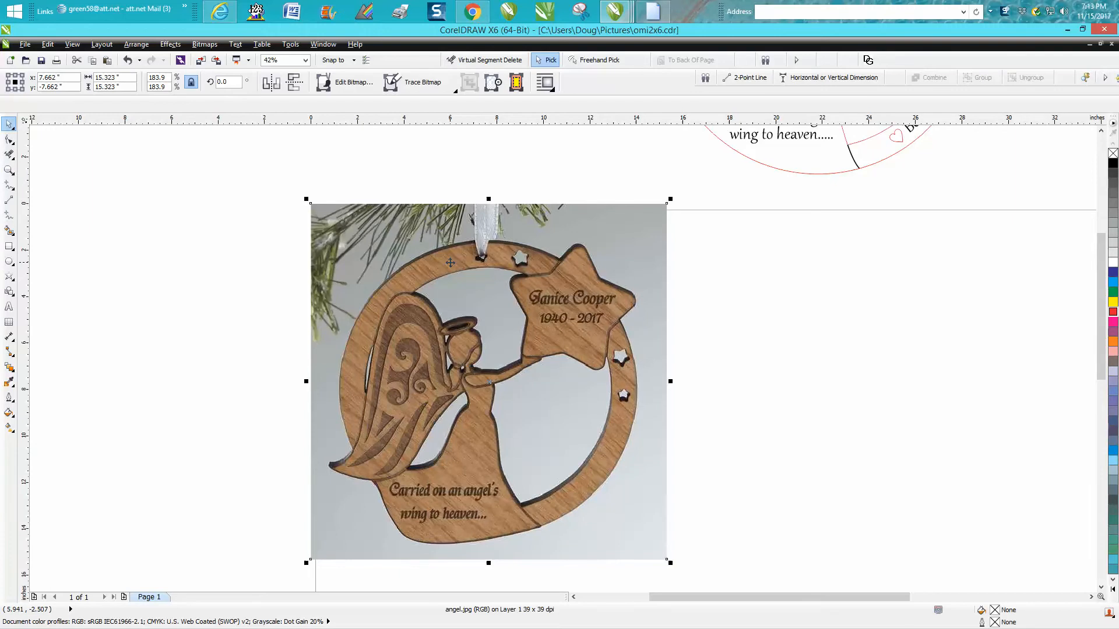
click(427, 86)
mouse_move(459, 161)
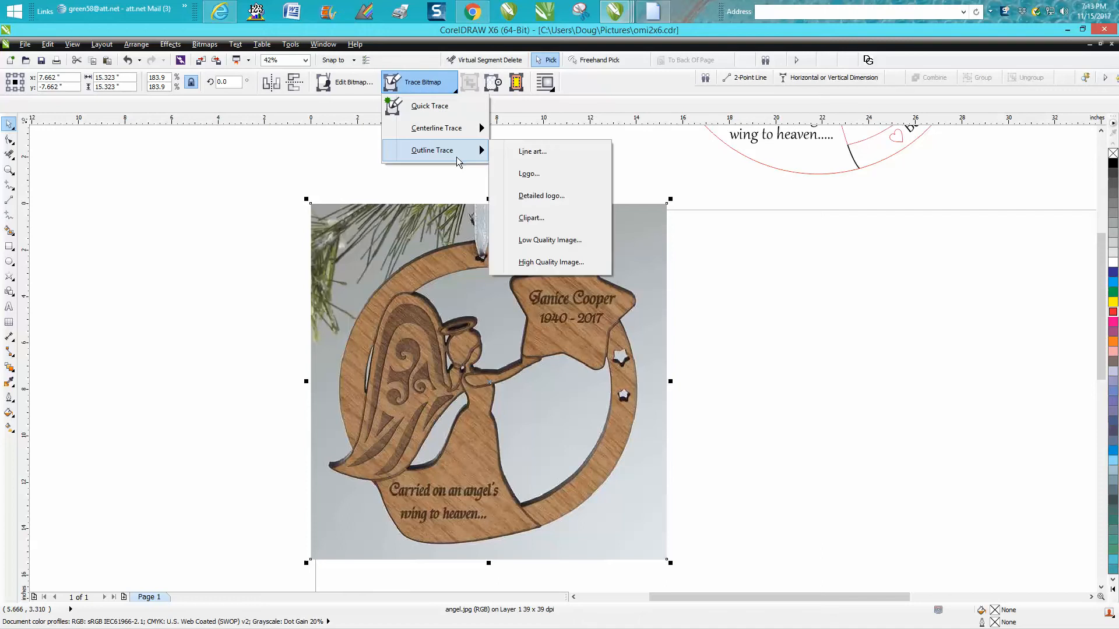
click(537, 240)
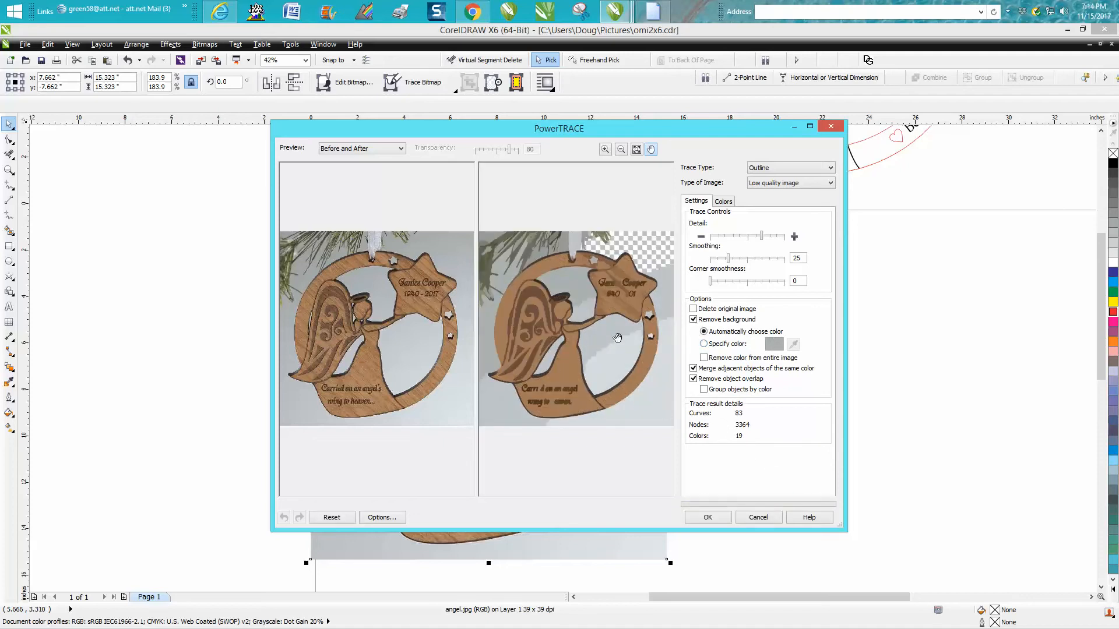
click(707, 517)
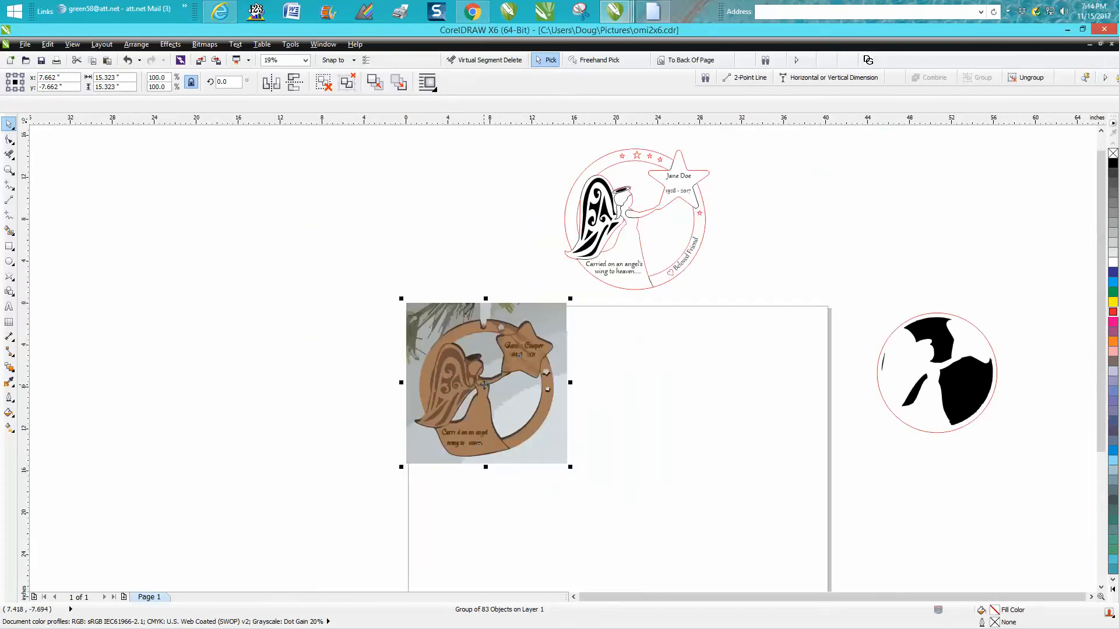
Move the traced group beside the original photo and ungroup its objects.
drag(486, 384, 656, 387)
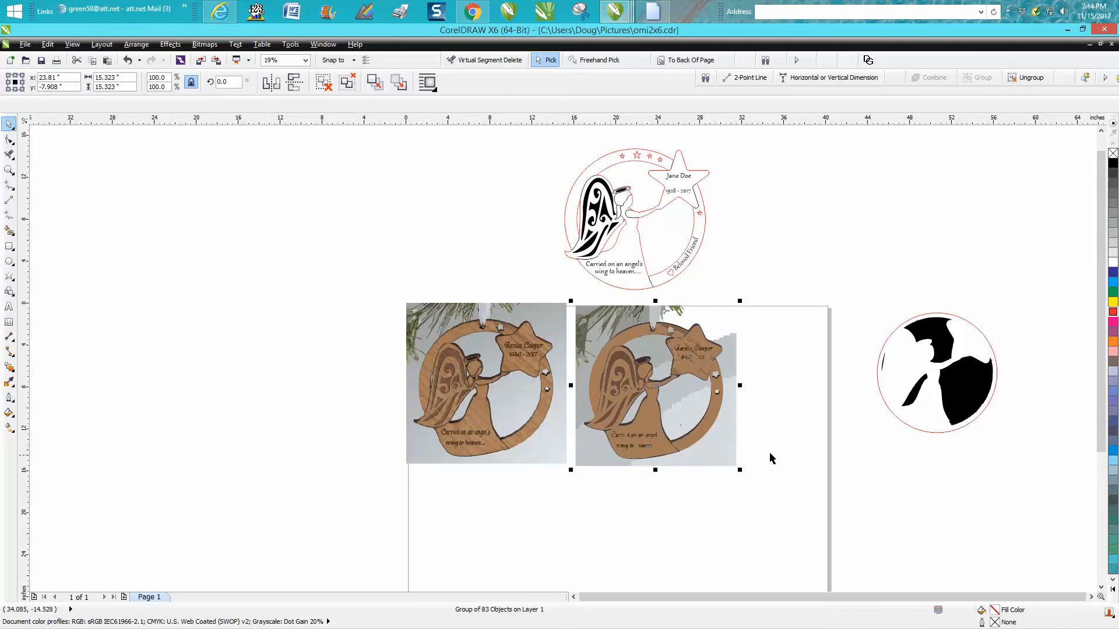
click(137, 45)
click(157, 136)
key(Escape)
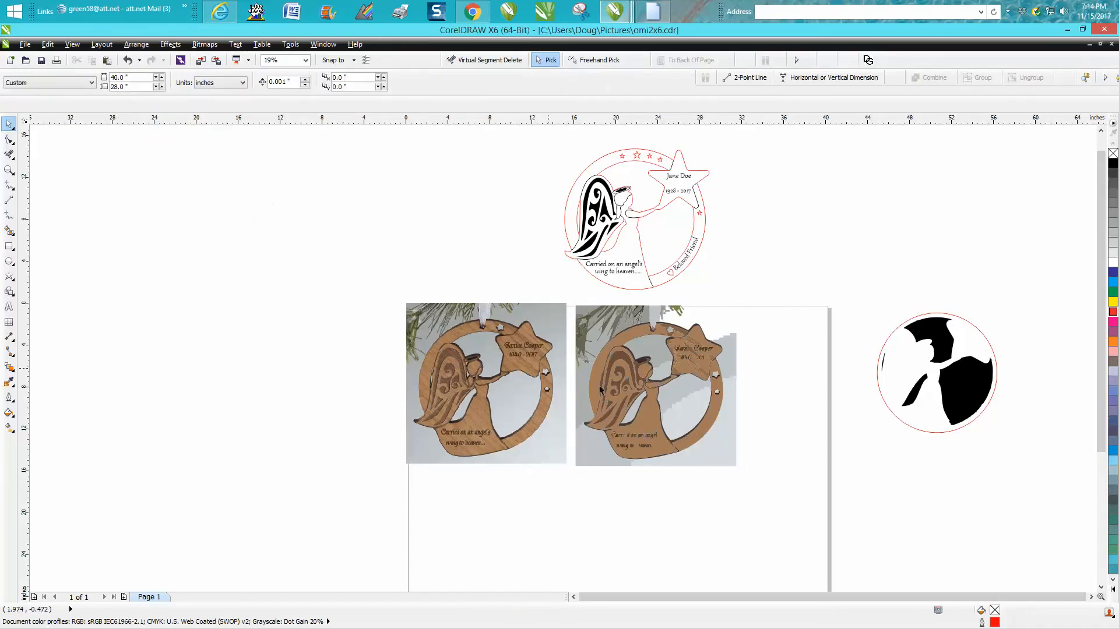
Delete the gray background pieces inside the trace's large lower opening and outside the ring's lower right.
click(688, 411)
key(Delete)
click(732, 442)
key(Delete)
click(680, 391)
key(Delete)
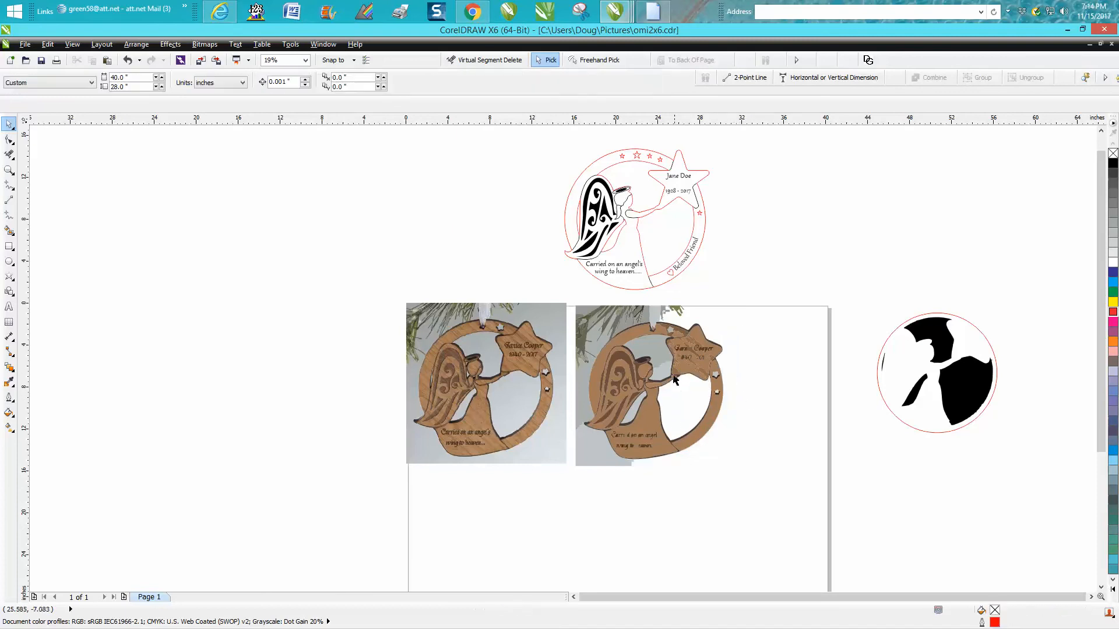
Delete the gray background pieces in the upper opening, between wing and dress, and along the ring's left side.
click(669, 372)
key(Delete)
click(661, 355)
key(Delete)
click(633, 417)
key(Delete)
click(603, 452)
key(Delete)
click(587, 370)
key(Delete)
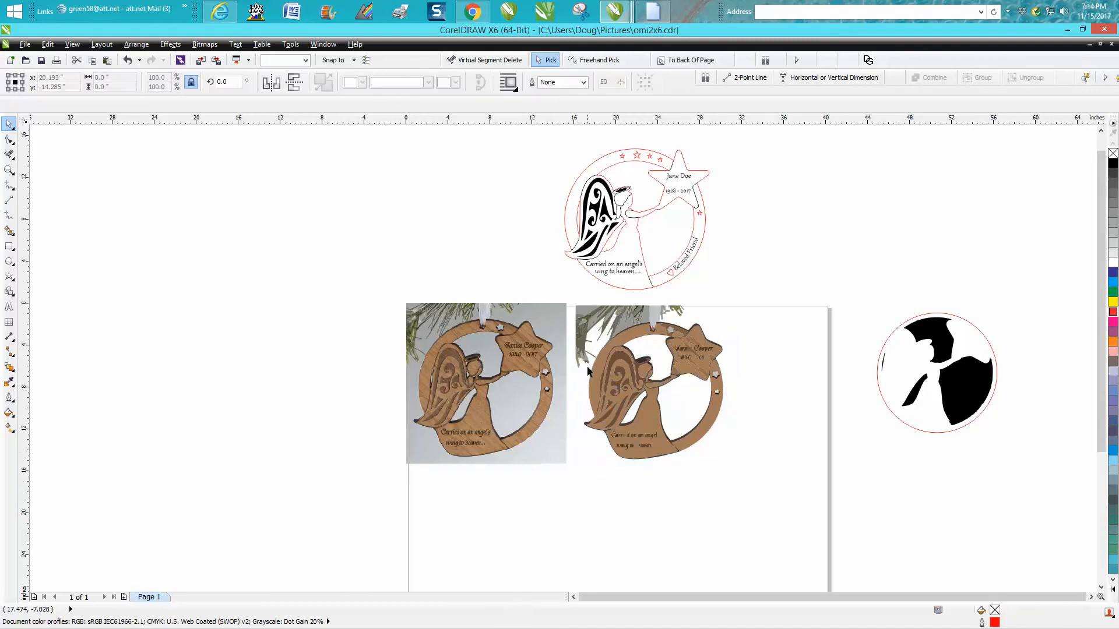
click(625, 335)
key(Delete)
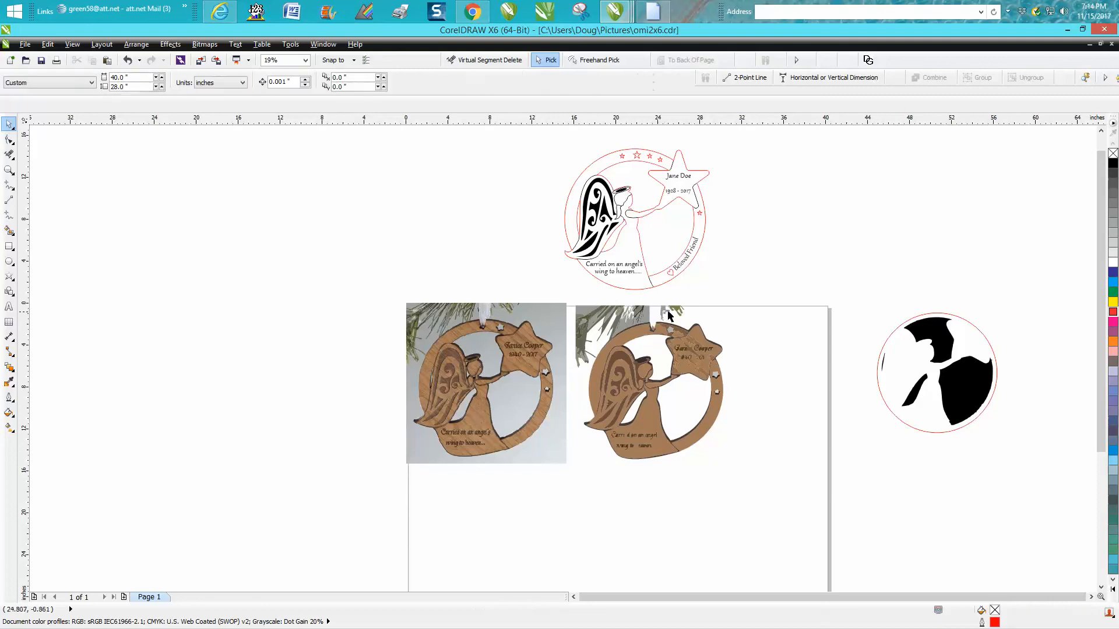
Delete the traced background and pine branch pieces around the ring's upper left.
click(671, 312)
key(Delete)
click(586, 322)
key(Delete)
click(592, 325)
key(Delete)
key(Delete)
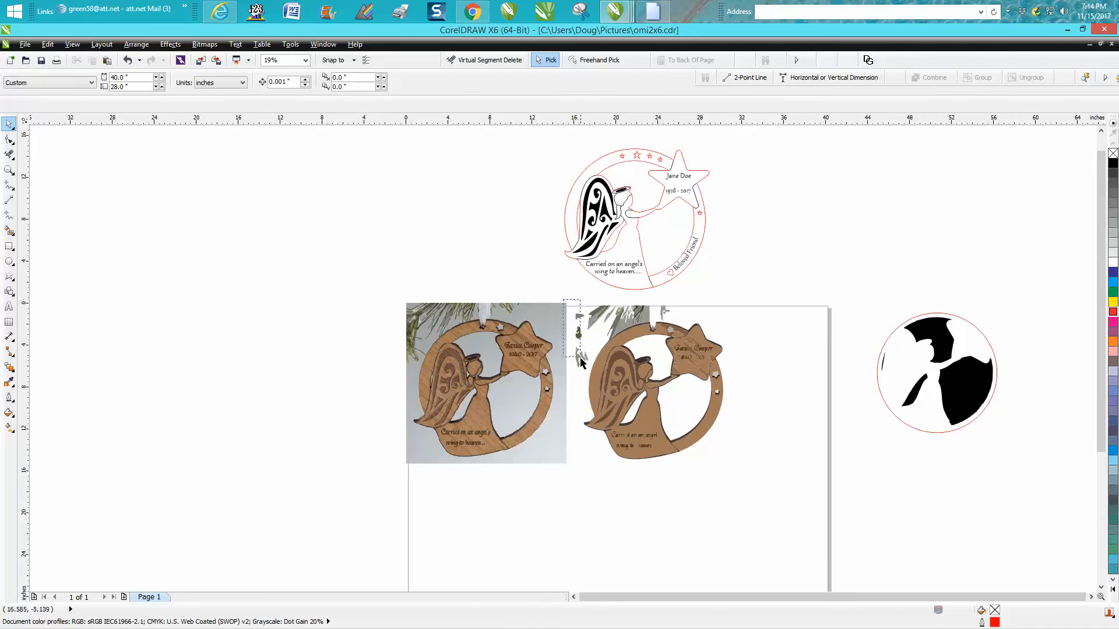
click(579, 335)
key(Delete)
drag(580, 298, 627, 336)
key(Delete)
click(630, 318)
key(Delete)
click(647, 316)
key(Delete)
click(640, 315)
key(Delete)
Remove the remaining branch and ribbon fragments above the ring of the trace.
double_click(639, 317)
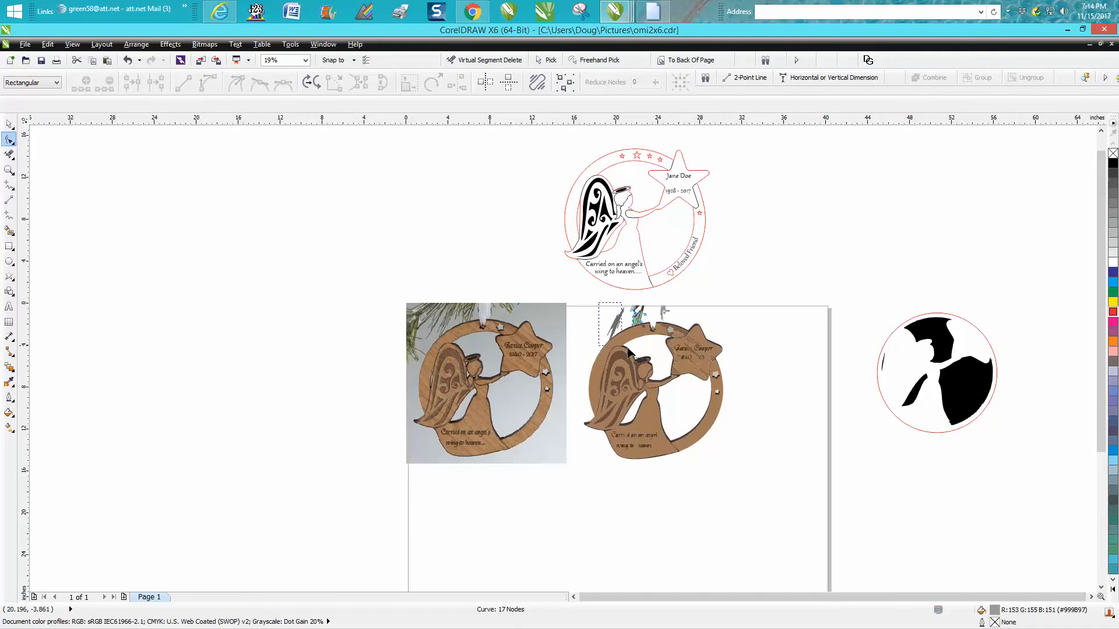
click(606, 318)
key(space)
click(629, 320)
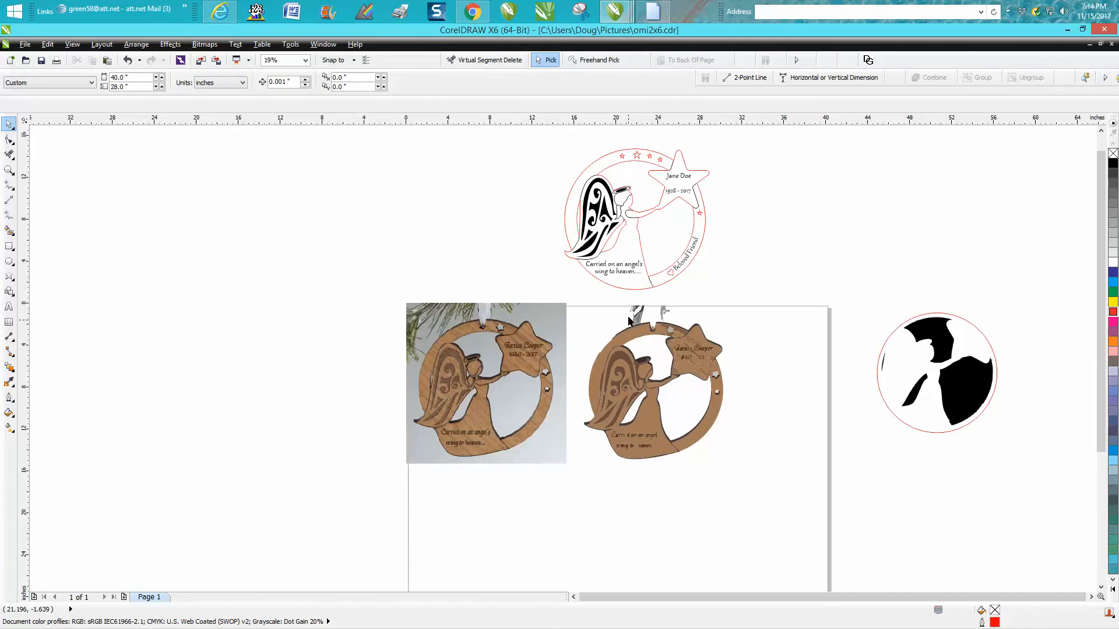
click(639, 312)
key(Delete)
drag(616, 299, 649, 332)
click(656, 321)
click(643, 318)
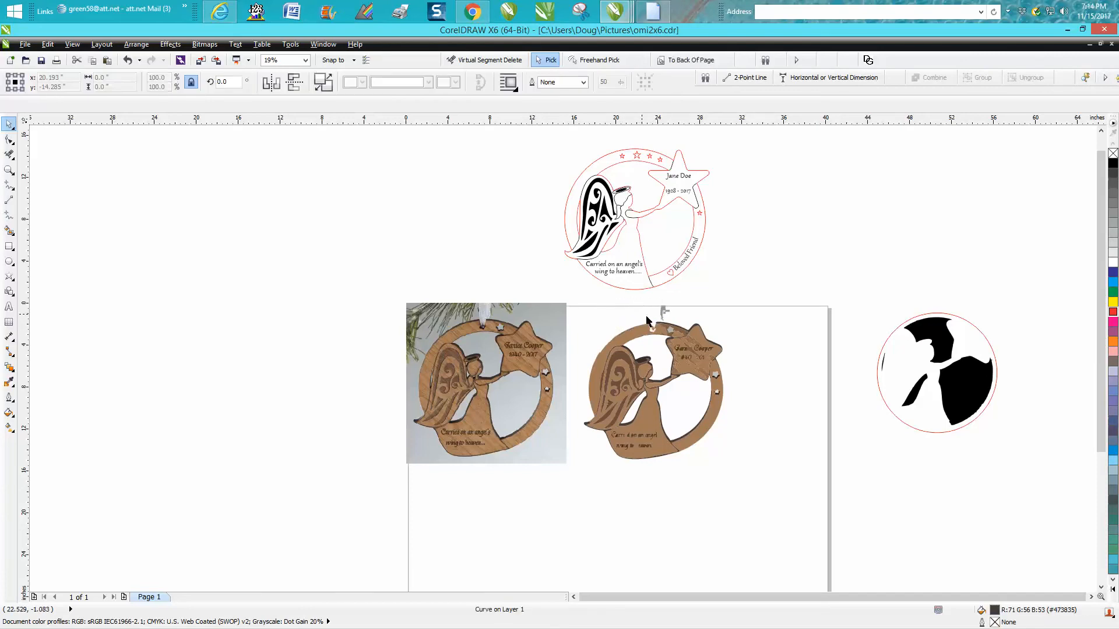
key(Delete)
click(667, 316)
key(Delete)
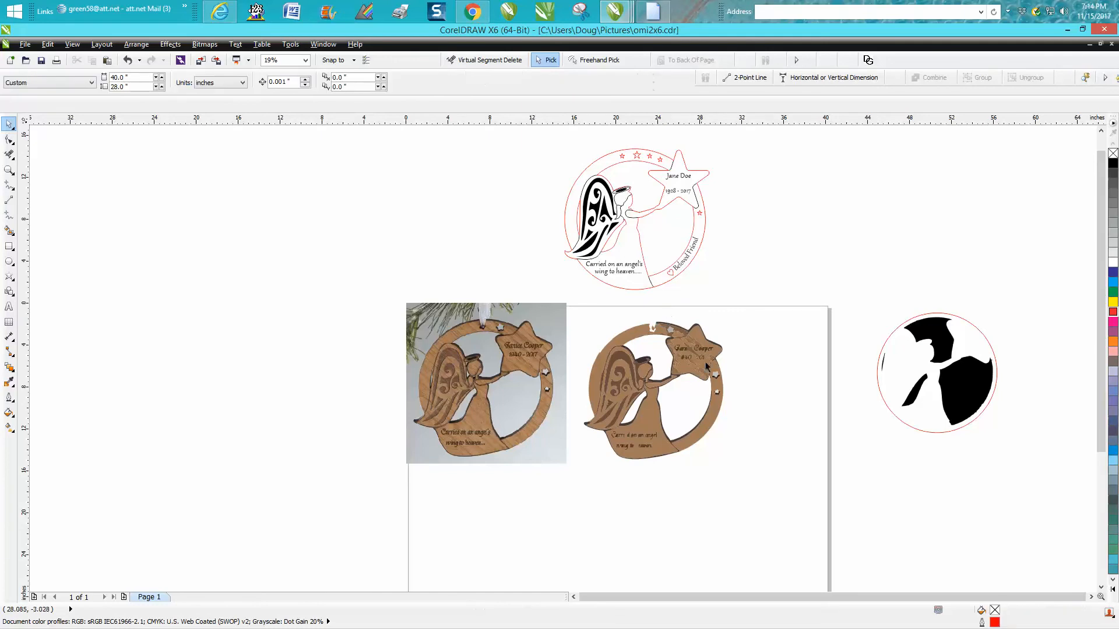
Smart Fill the traced ornament's upper opening, between the angel's head and the star, with black.
click(8, 169)
drag(585, 316, 792, 469)
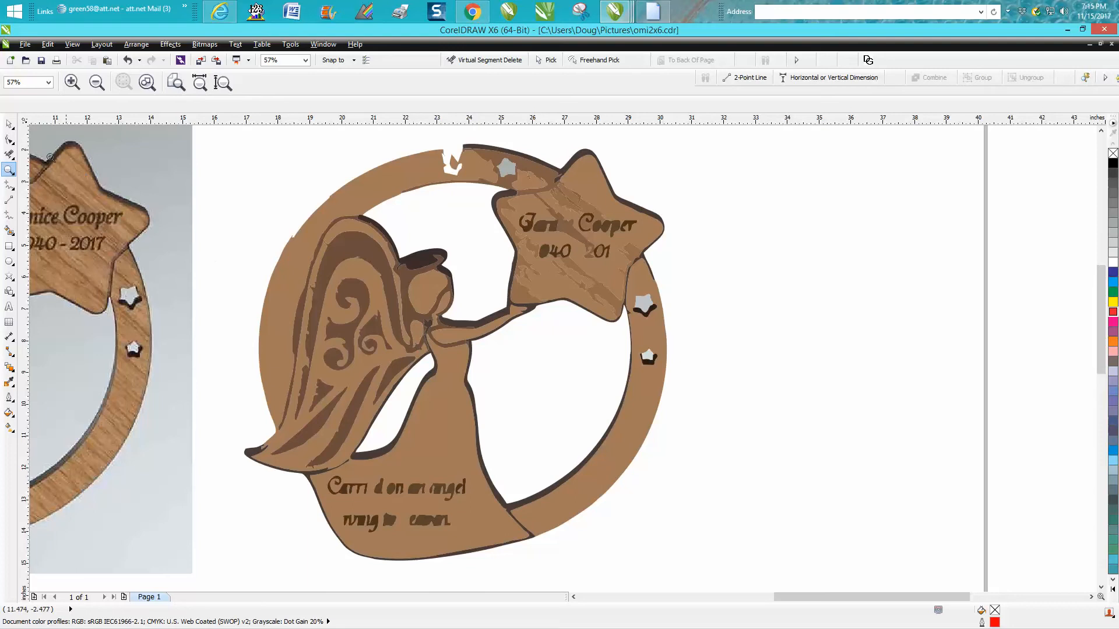
click(8, 123)
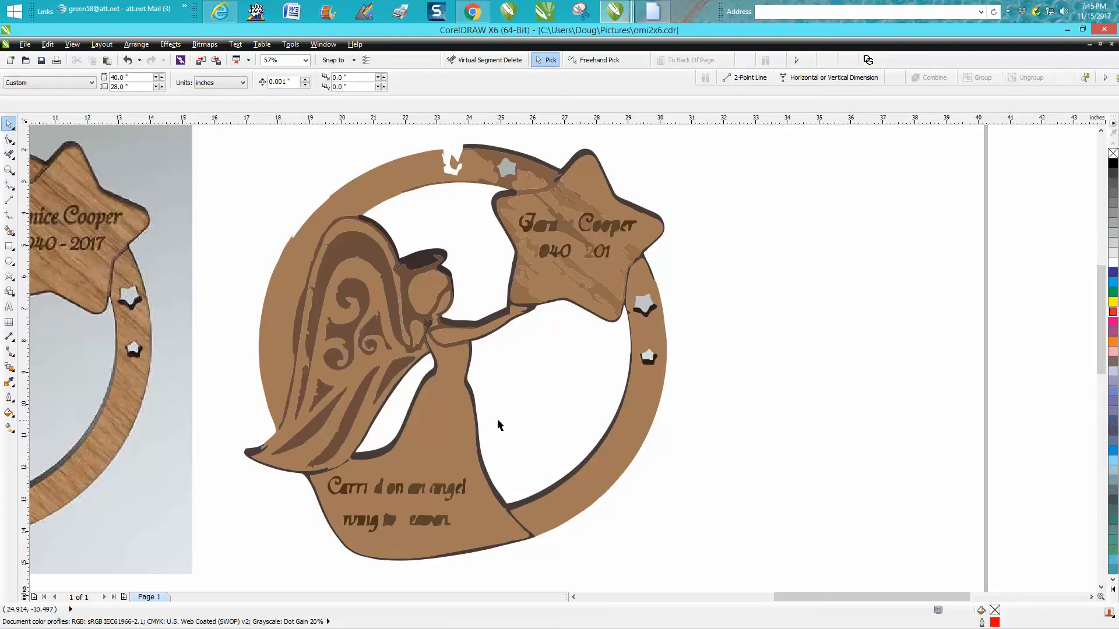
scroll(498, 424, down, 2)
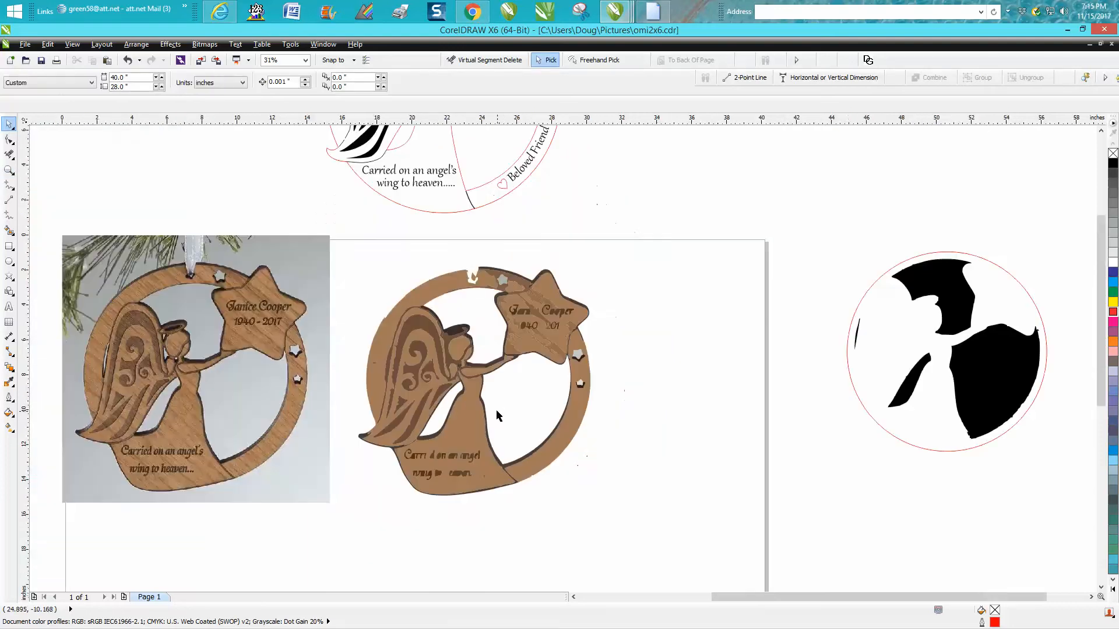
click(8, 232)
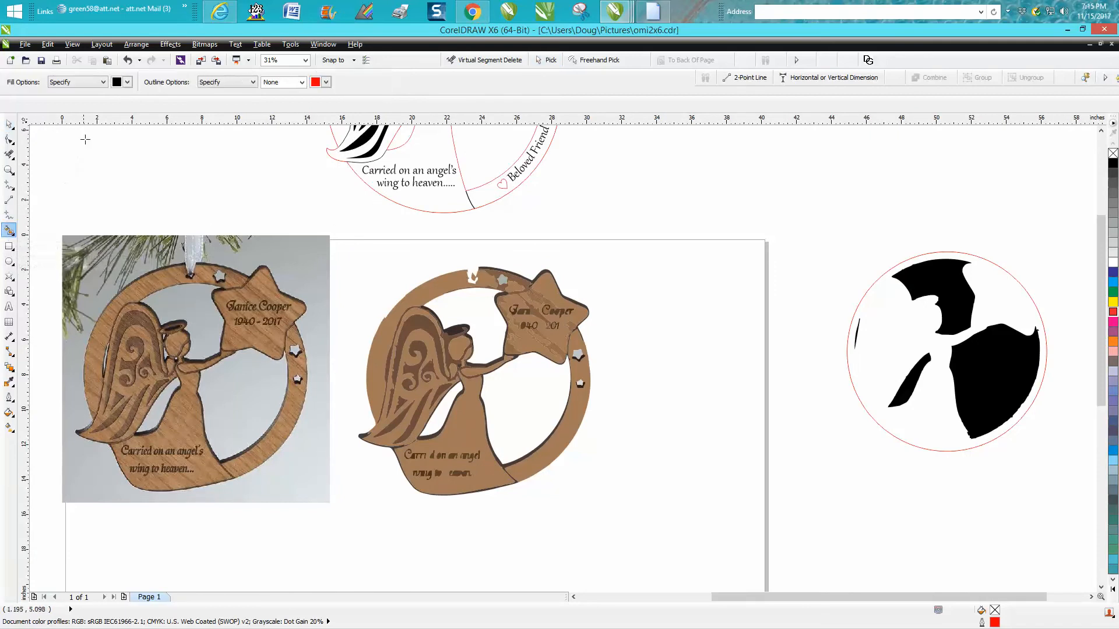
click(471, 319)
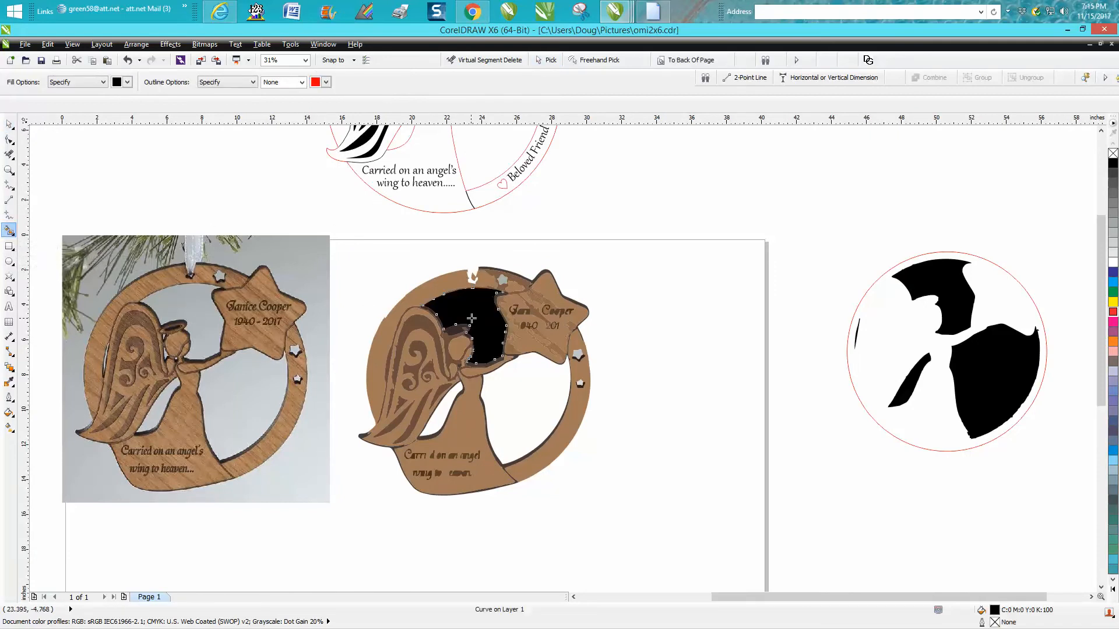
Set the nudge distance to 14 inches and nudge the black shape right once.
click(11, 125)
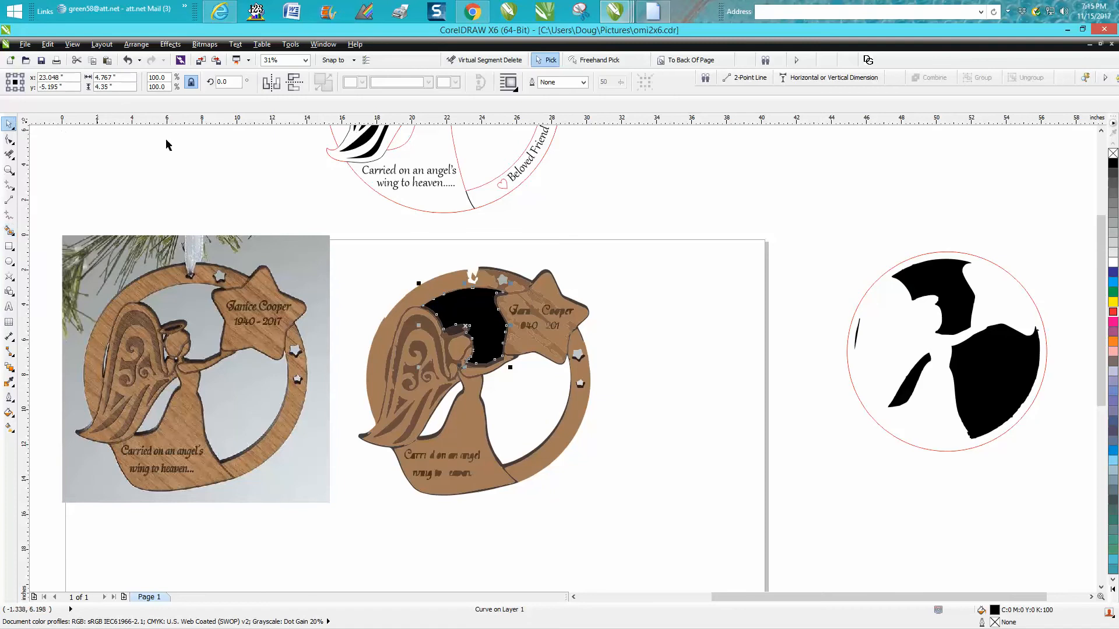
click(295, 146)
drag(293, 81, 257, 91)
click(454, 284)
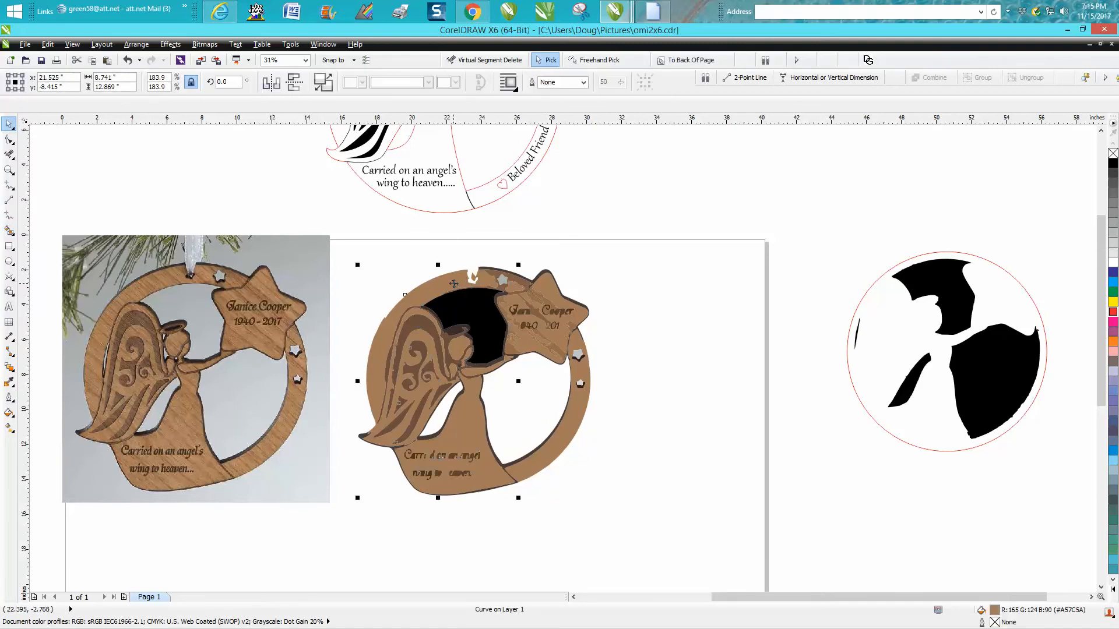
drag(359, 246, 626, 505)
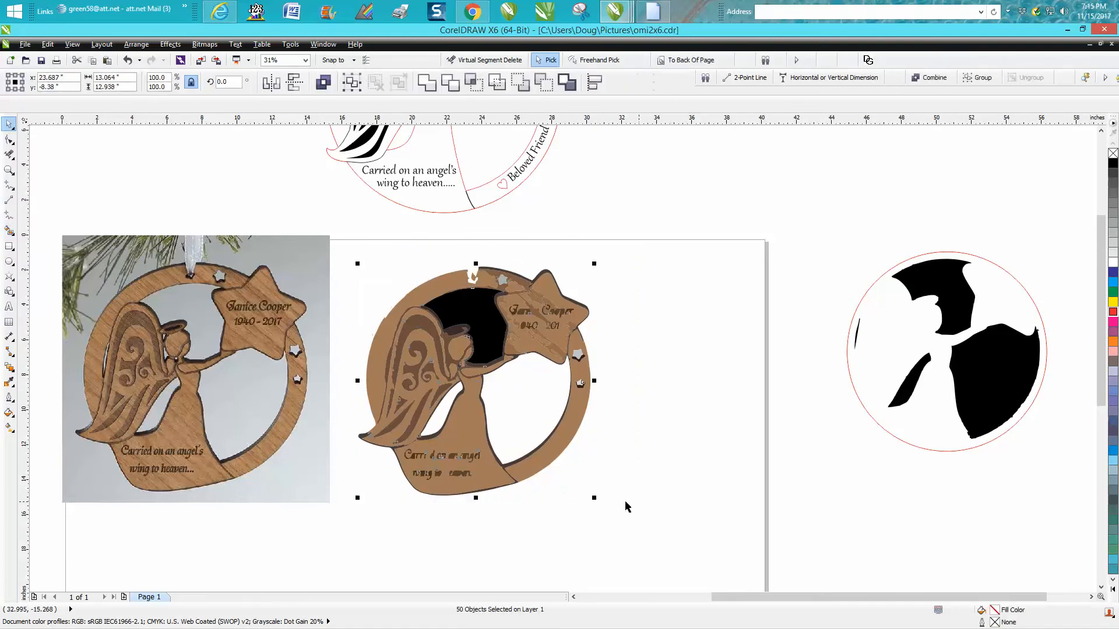
click(265, 204)
drag(287, 85, 259, 84)
text(14)
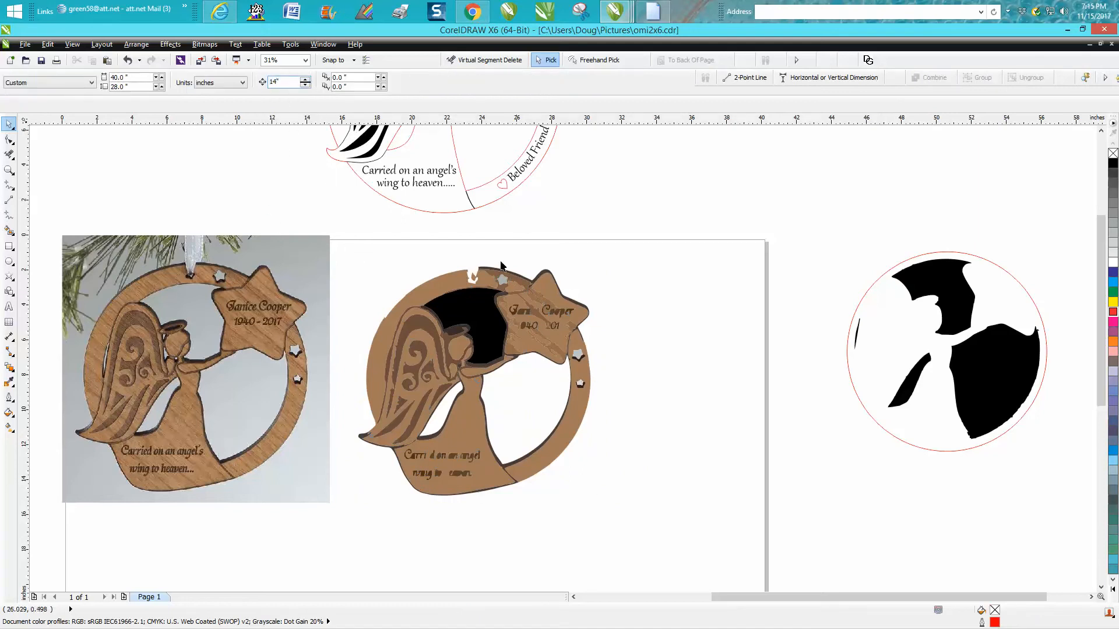
click(481, 320)
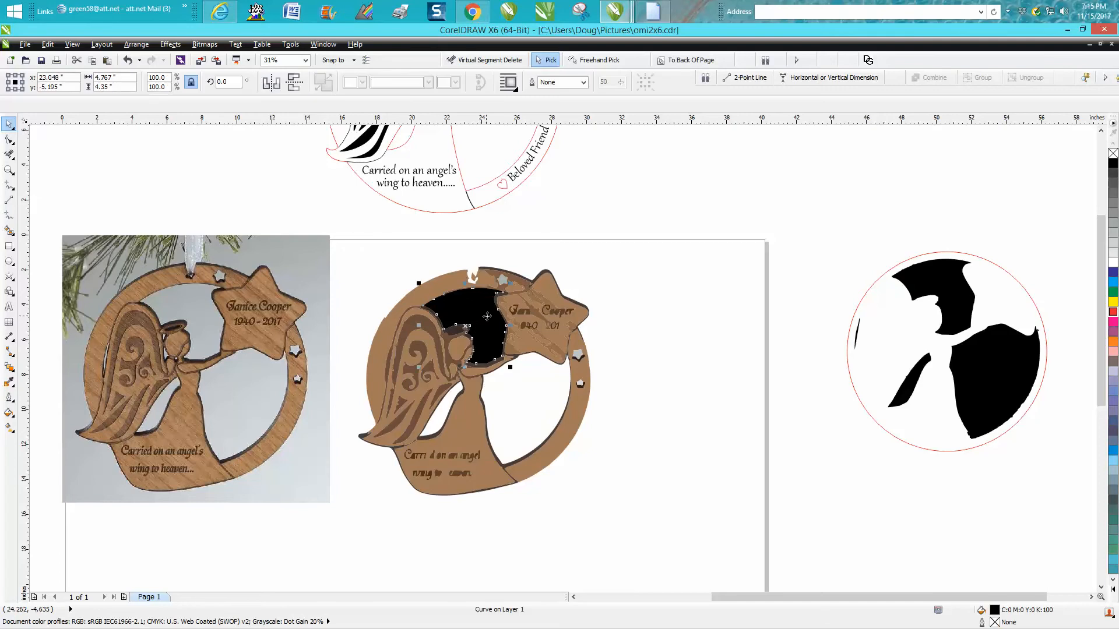
key(Right)
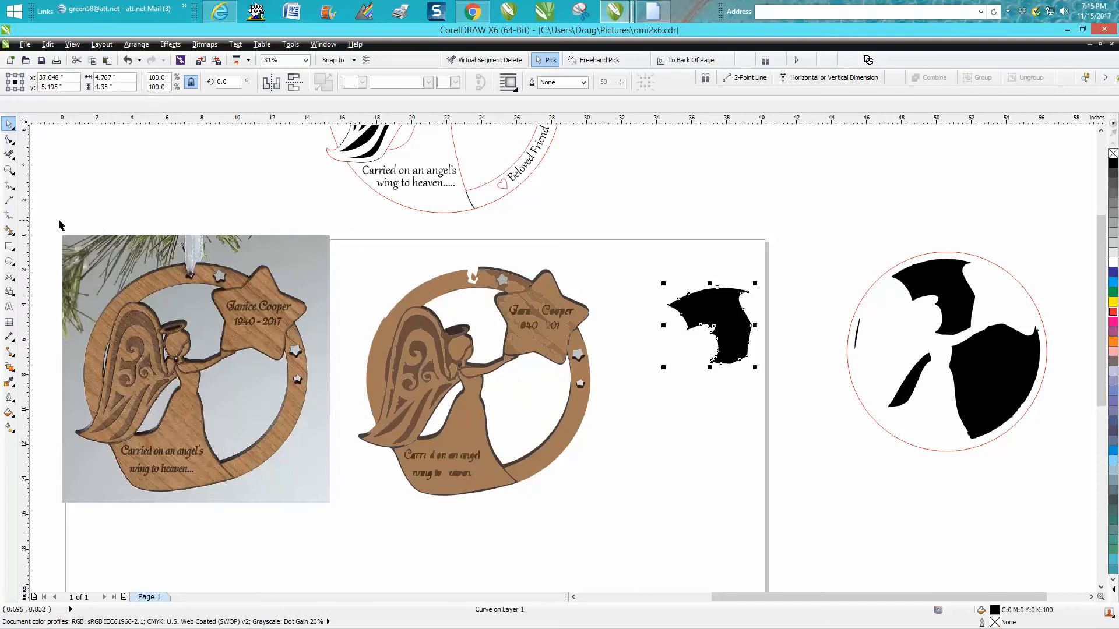
Smart Fill the large lower opening and the narrow wing opening with black, nudging each shape 14 inches right.
click(9, 230)
click(514, 380)
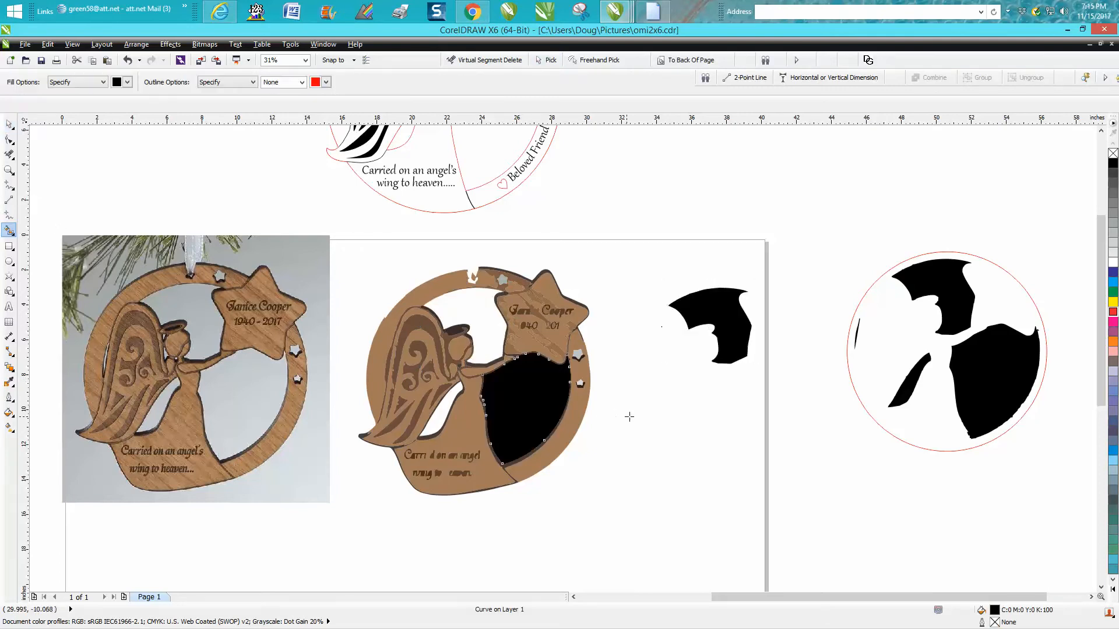
key(Right)
click(444, 415)
key(Right)
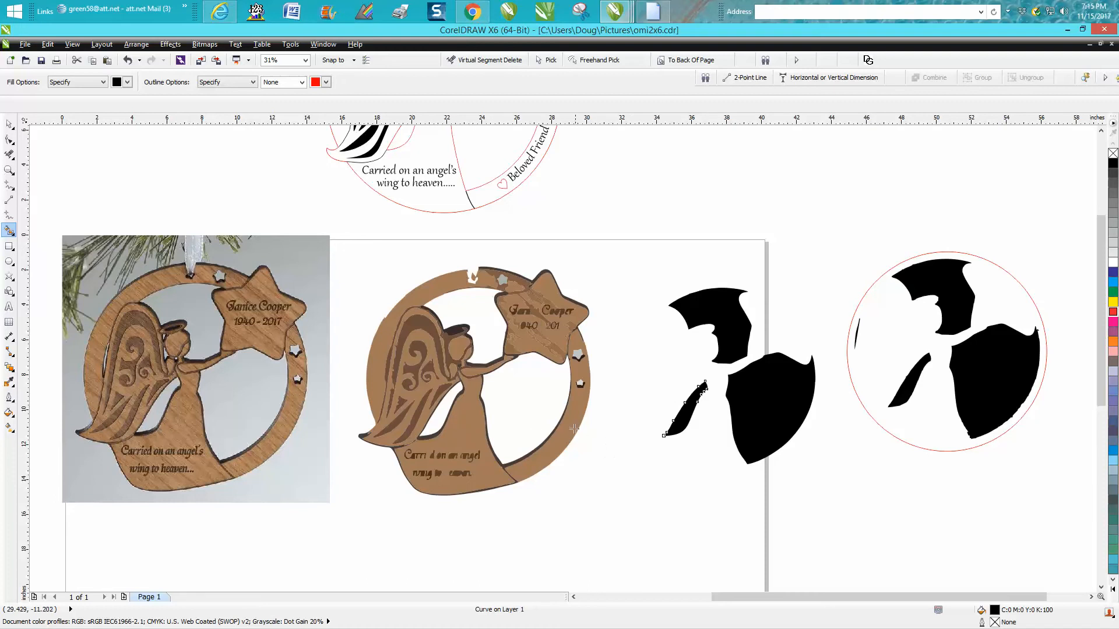
Move the red circle from the older black shapes so it surrounds the three new ones.
click(9, 125)
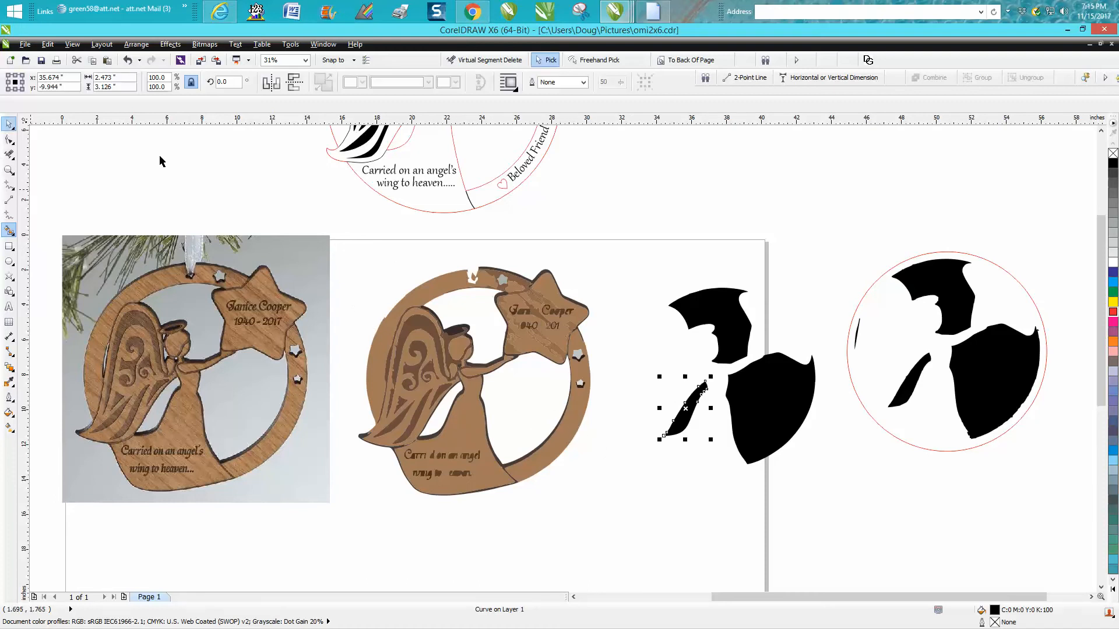
click(862, 306)
drag(859, 298, 639, 329)
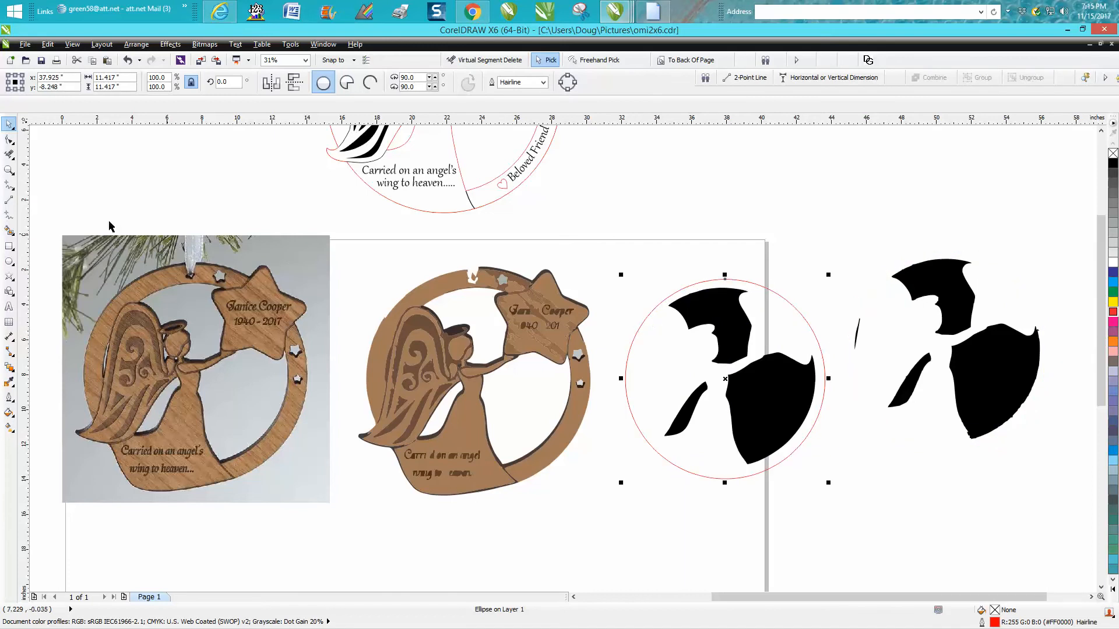
Smart Fill the area between the red circle and the black shapes with yellow.
click(8, 229)
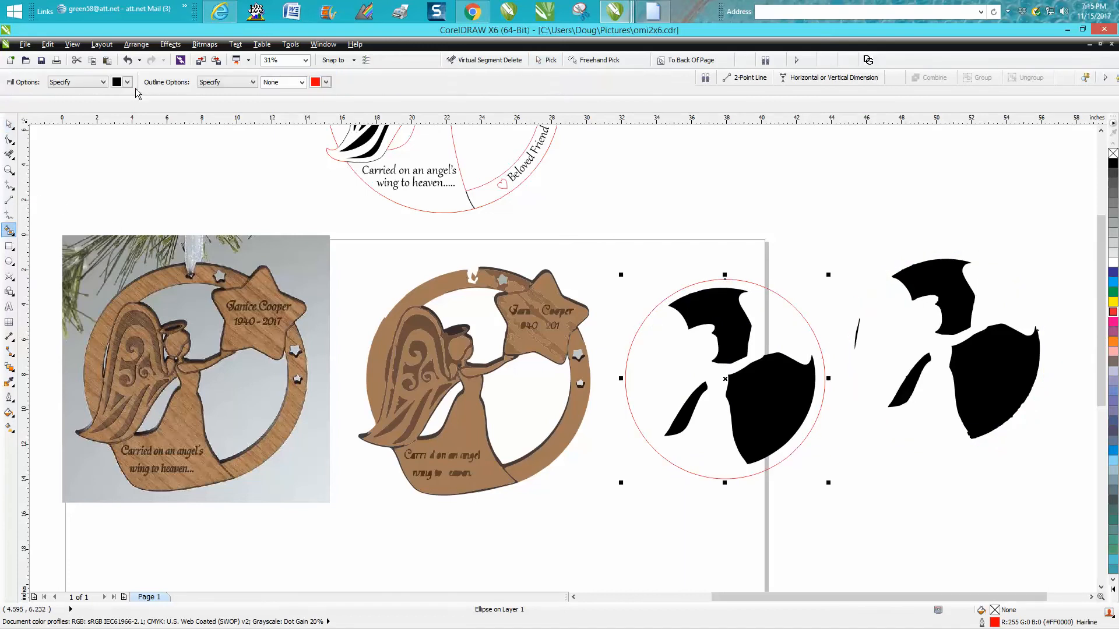
click(127, 82)
click(130, 116)
click(676, 345)
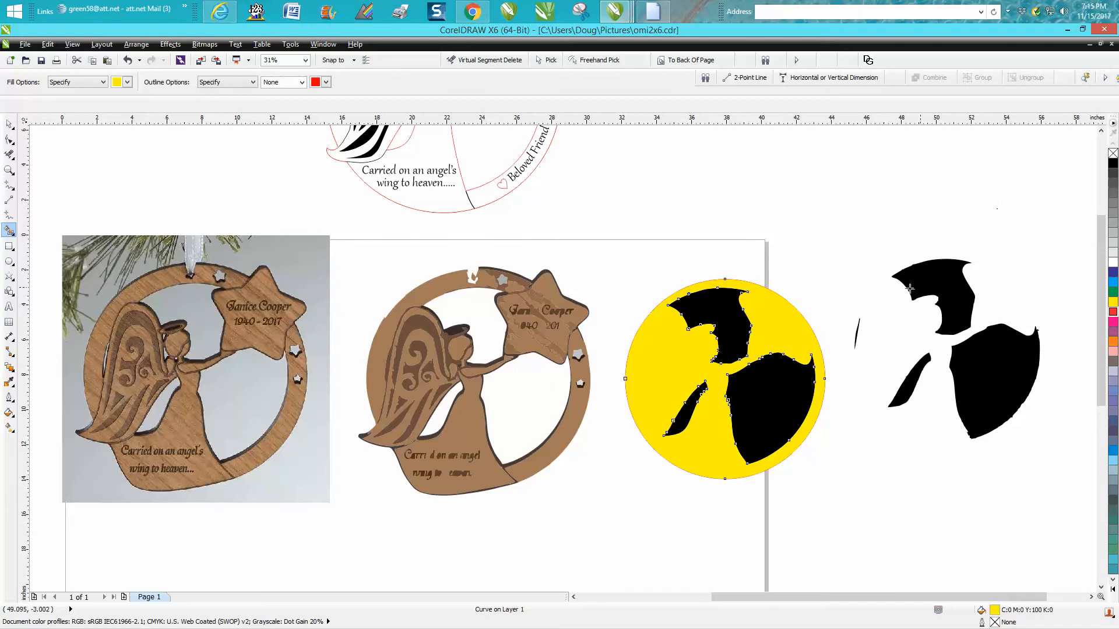
Nudge the yellow shape down 14 inches, remove its fill and give it a red outline.
scroll(763, 305, down, 1)
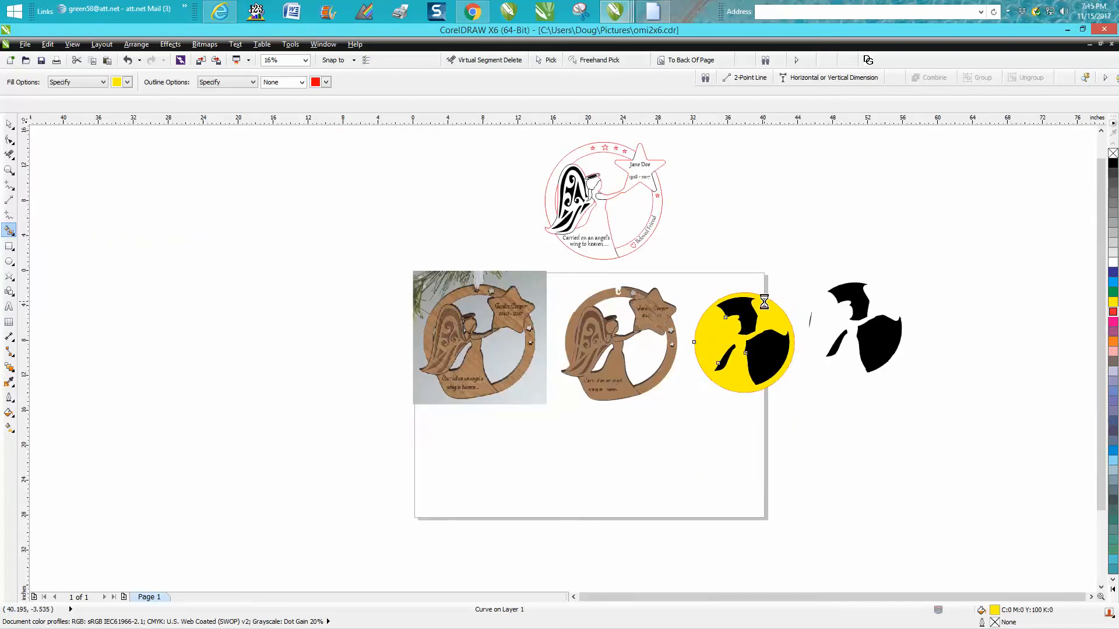
key(Down)
click(1113, 154)
right_click(1113, 312)
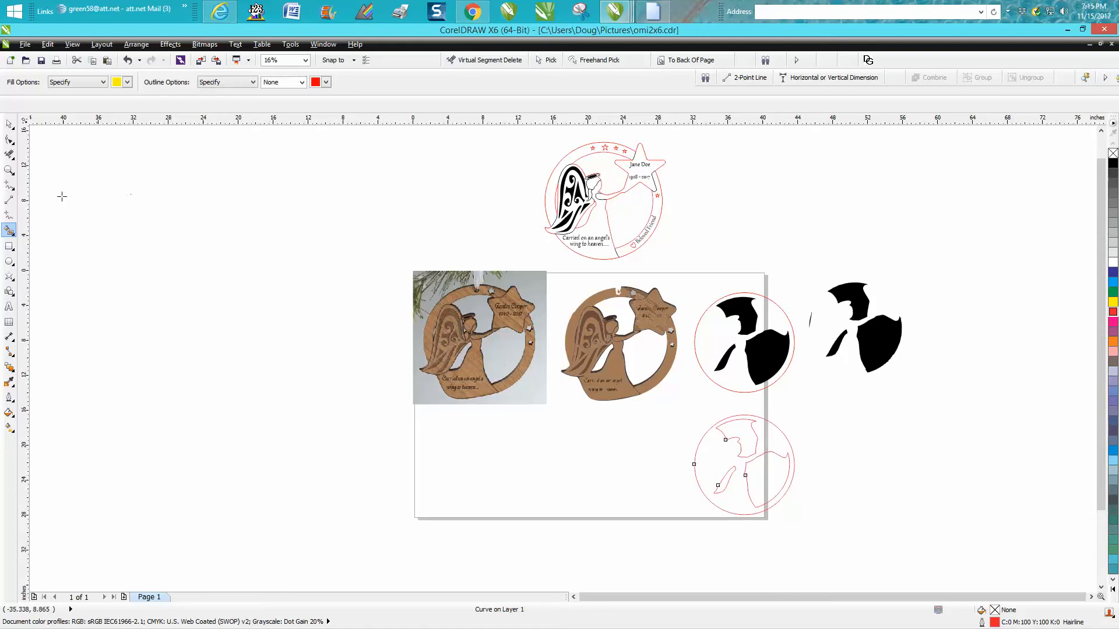
click(9, 169)
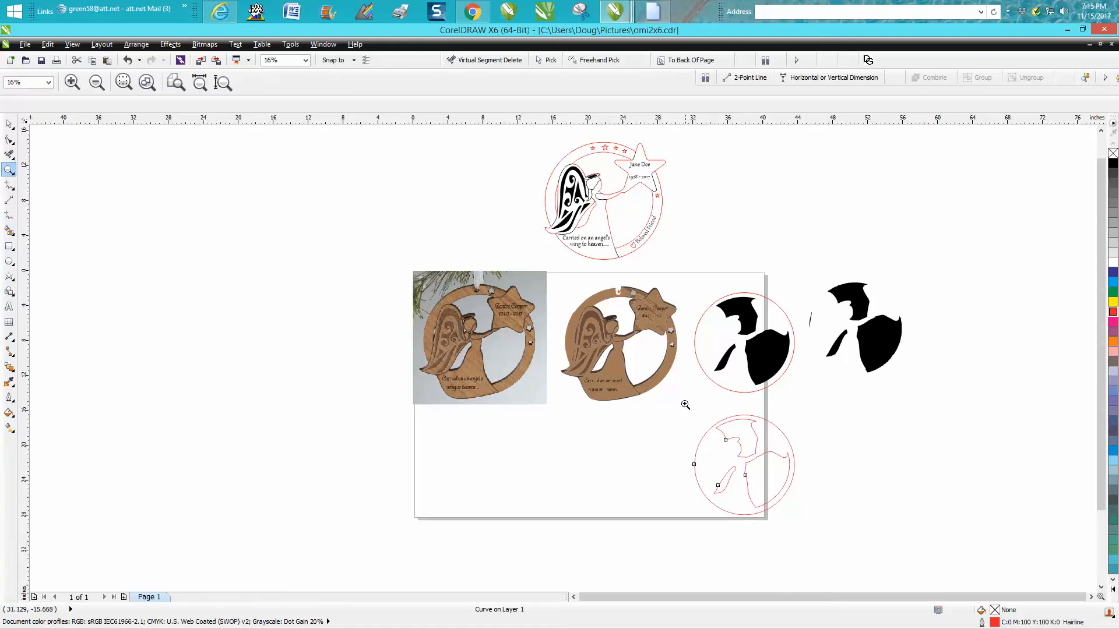
drag(685, 405, 832, 505)
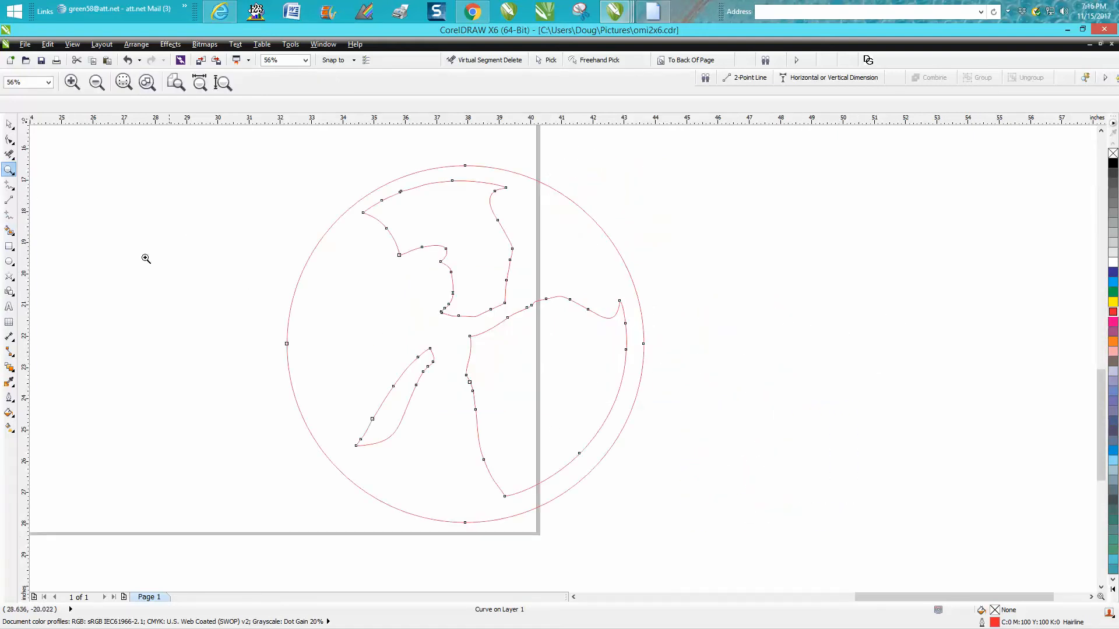
Break the combined red ornament outline apart into separate curves.
click(9, 124)
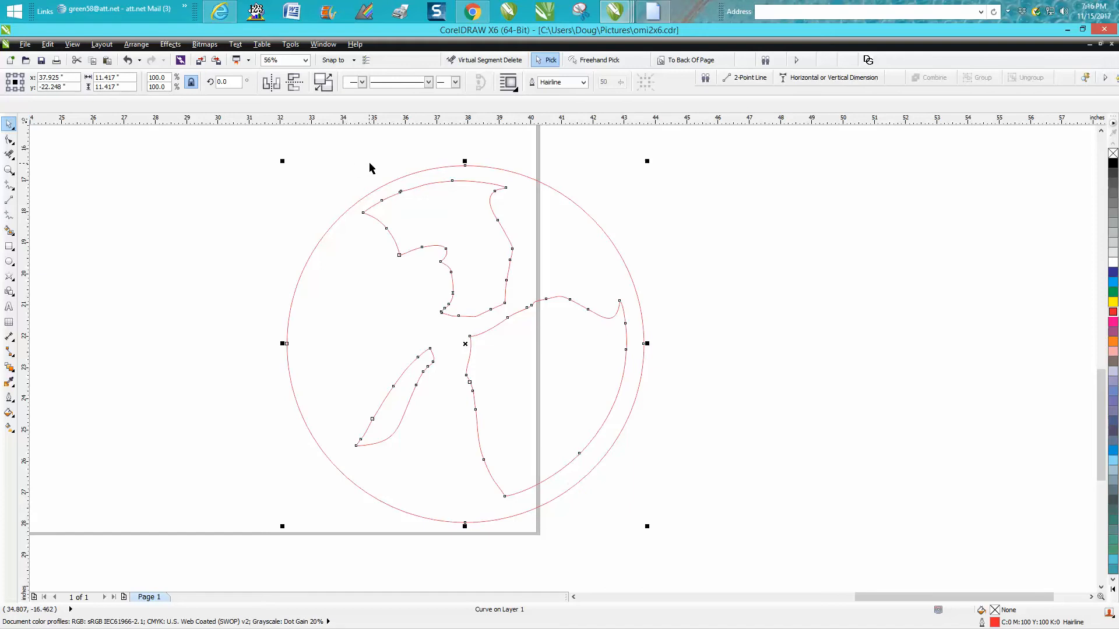
click(413, 169)
double_click(418, 173)
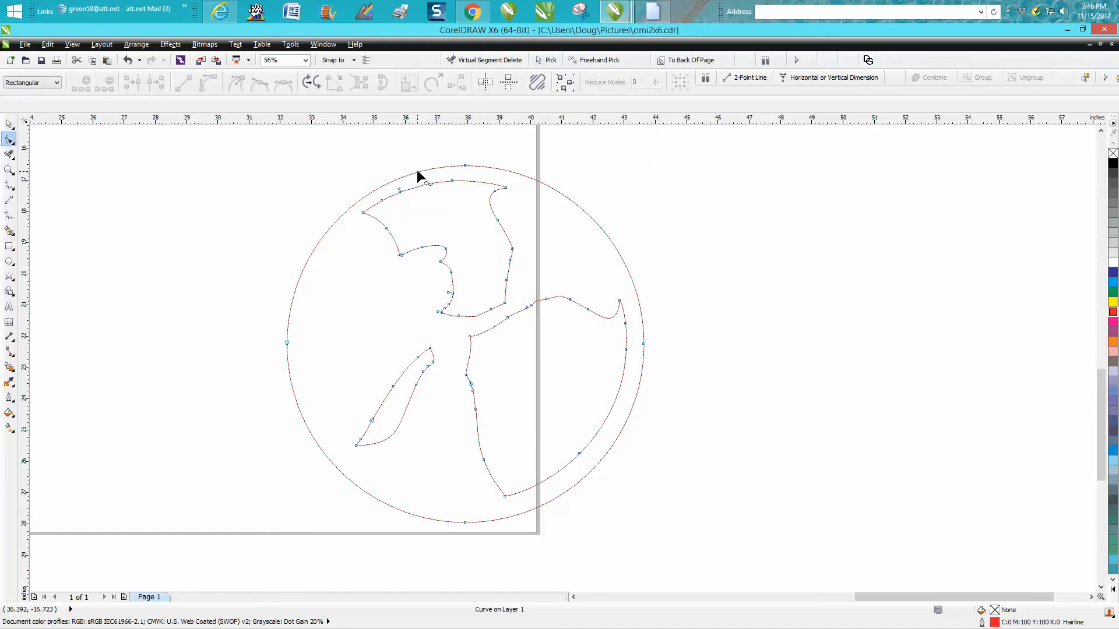
key(space)
drag(465, 173, 456, 174)
click(136, 45)
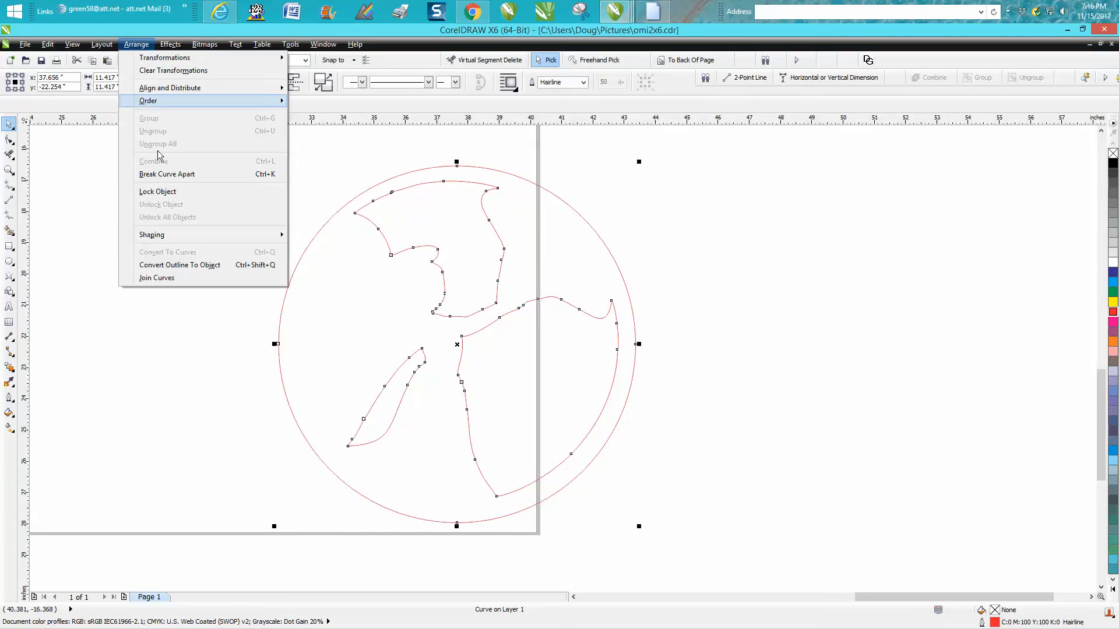
mouse_move(145, 103)
click(159, 171)
Shift the outer circle slightly left, set the nudge distance to 0.001 inches and nudge the circle upward to centre it around the openings.
click(453, 167)
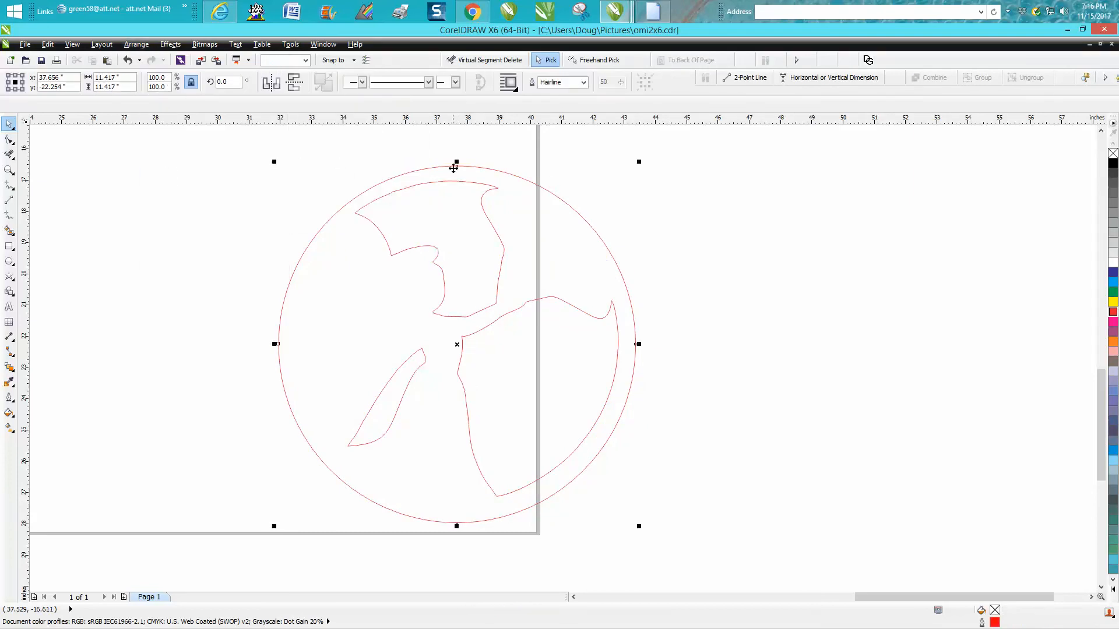
drag(453, 166, 449, 168)
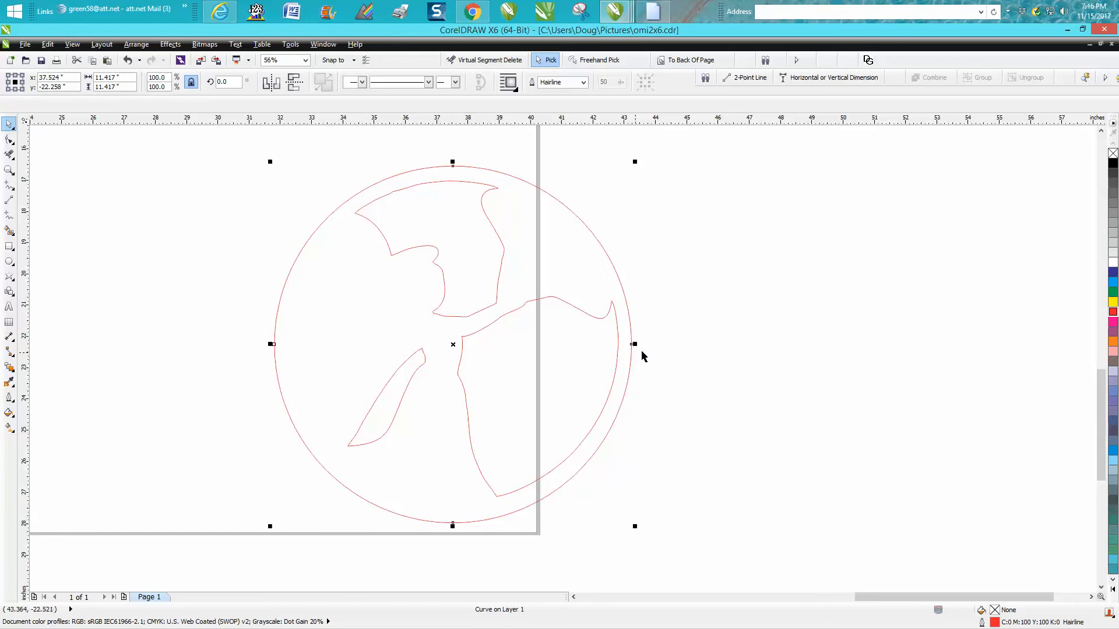
click(210, 169)
click(279, 86)
text(.001)
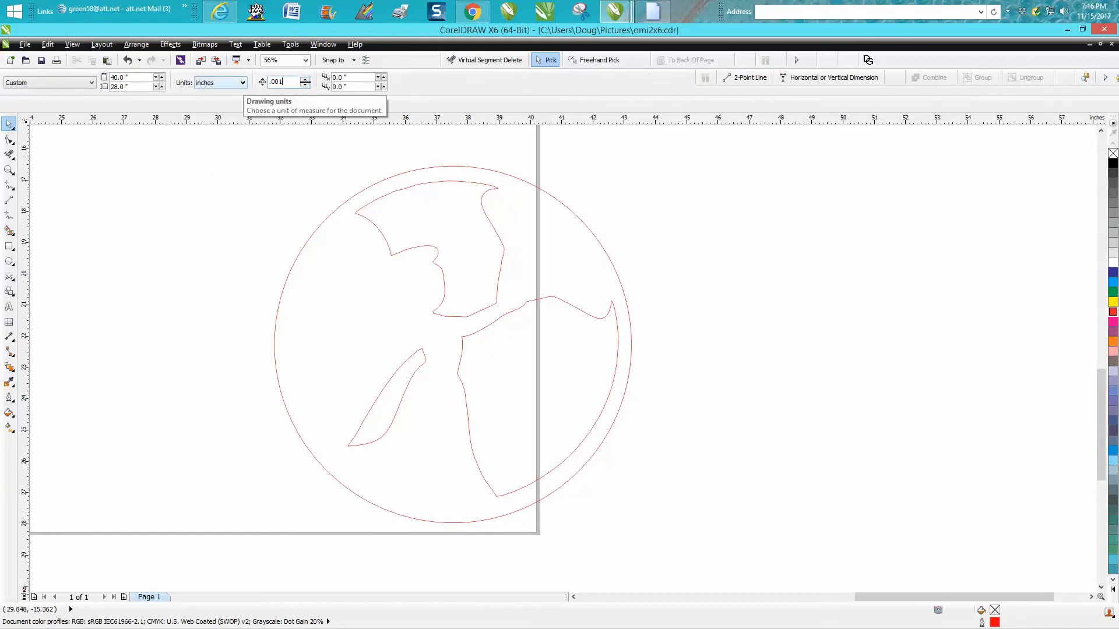
click(621, 289)
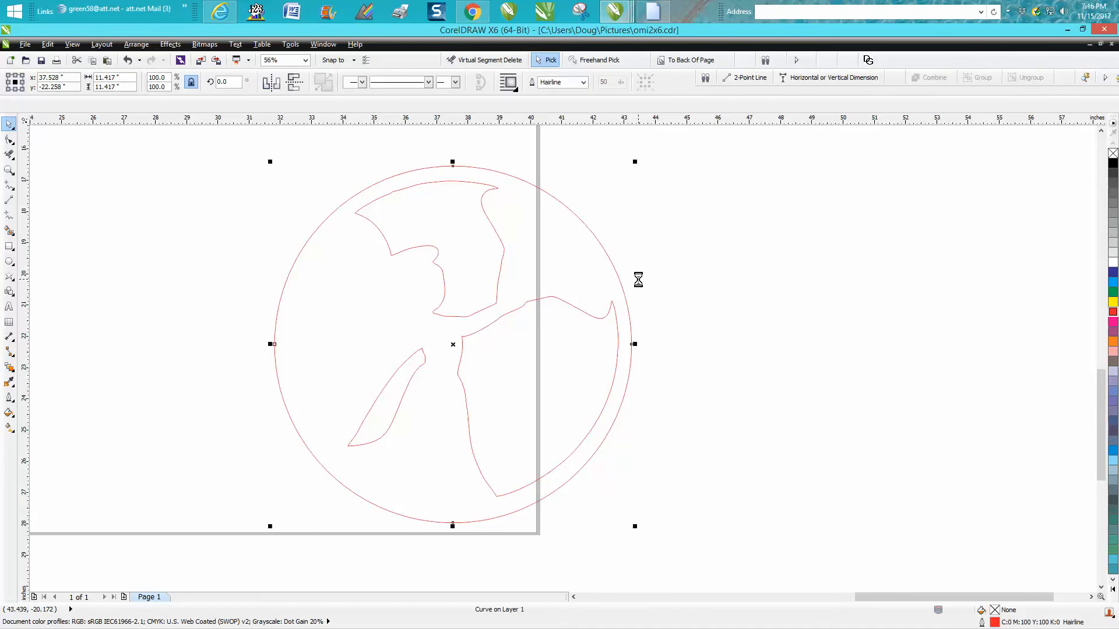
key(Up)
key(Up)
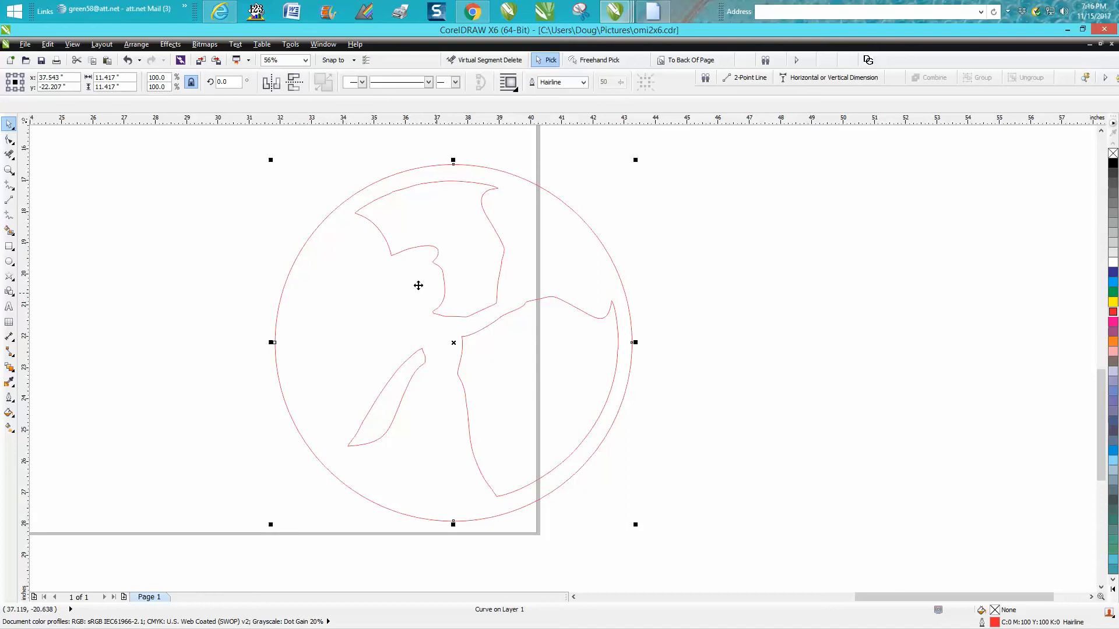
Select the circle with its three openings and move them together to the right, clear of the page edge.
scroll(365, 261, down, 2)
drag(296, 198, 526, 414)
drag(392, 301, 557, 307)
click(706, 280)
Draw a five-point star about 6.1 by 5.8 inches beside the ornament and fillet its corners with a 0.15-inch radius.
click(9, 277)
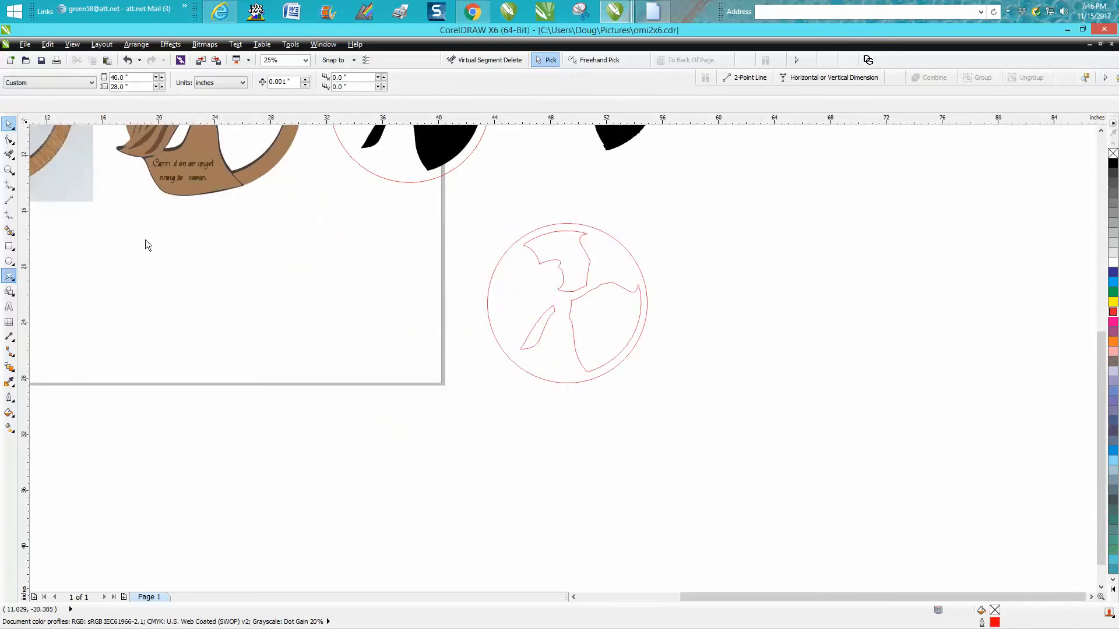
mouse_move(770, 198)
mouse_down()
mouse_move(779, 207)
mouse_move(717, 292)
mouse_up()
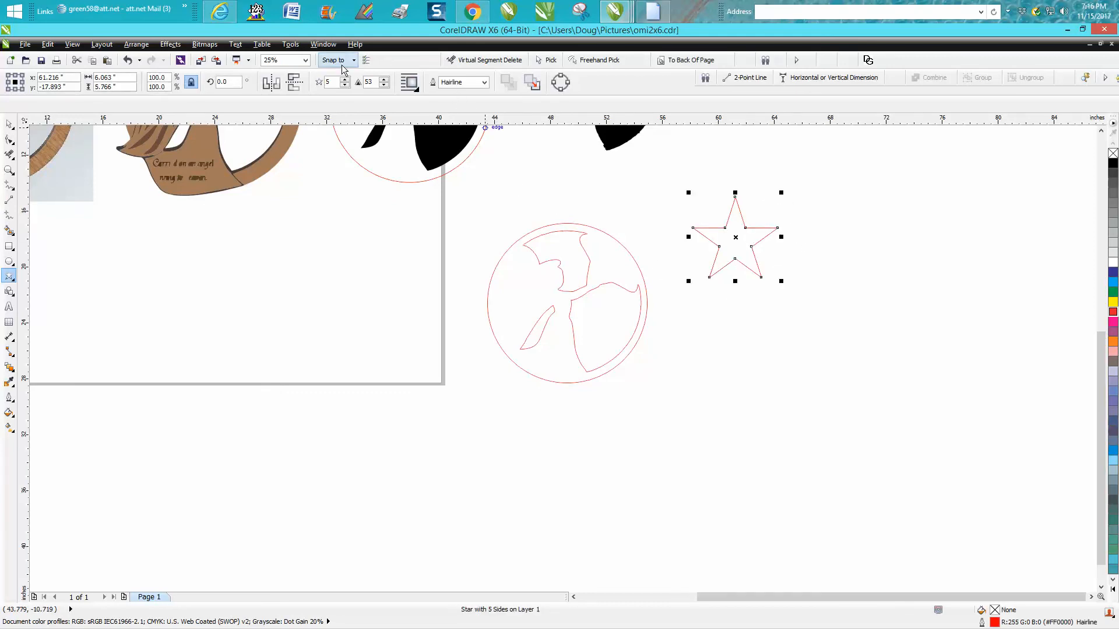
click(324, 45)
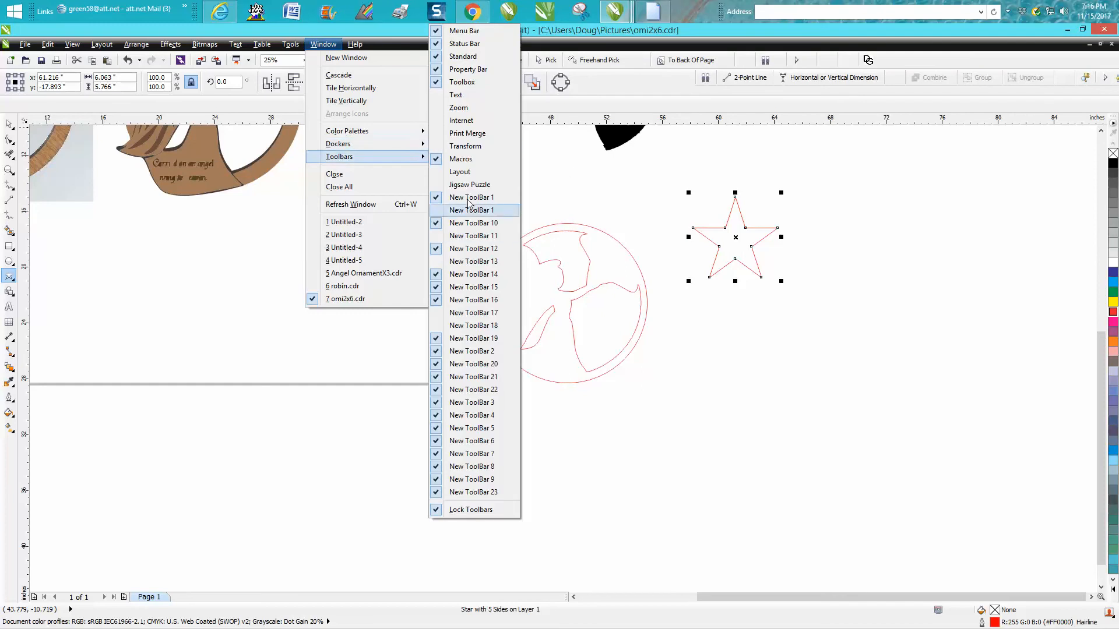
mouse_move(347, 145)
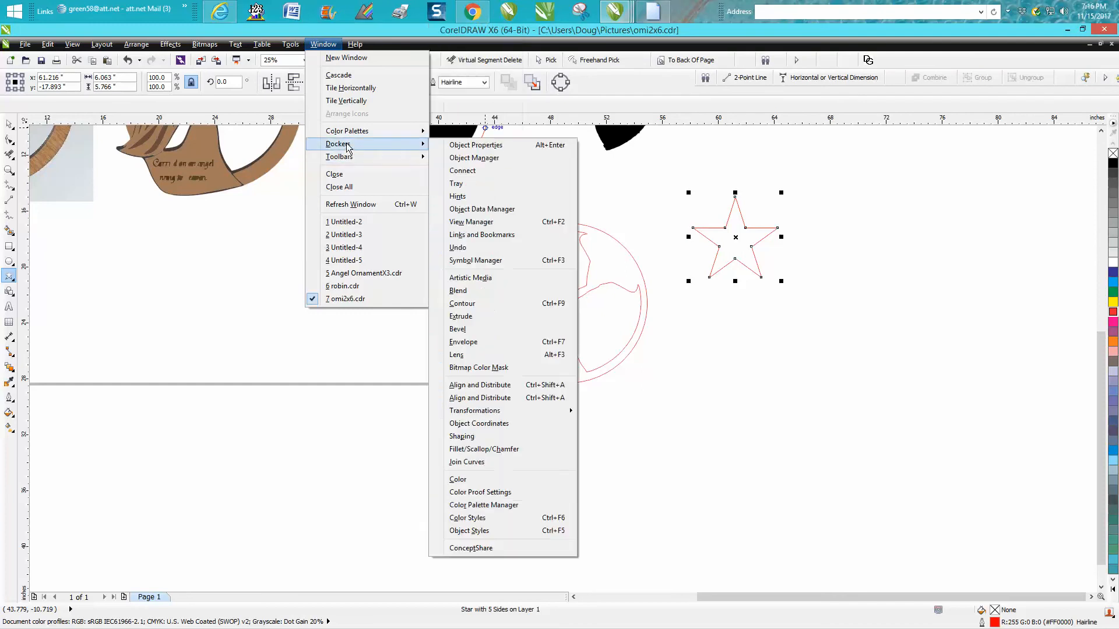
click(484, 449)
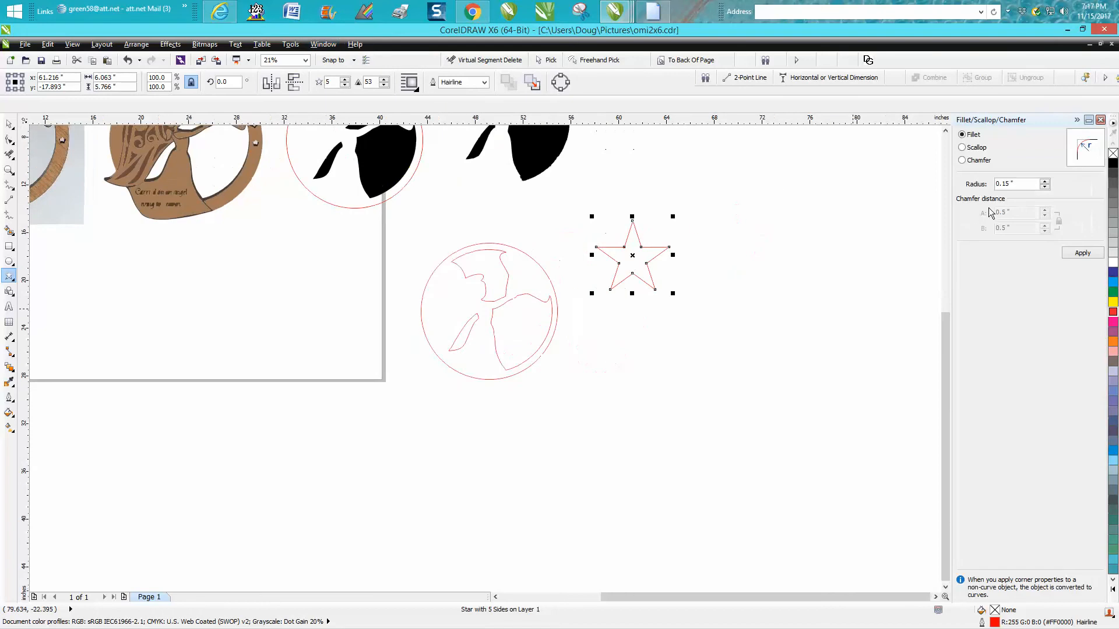
click(1082, 254)
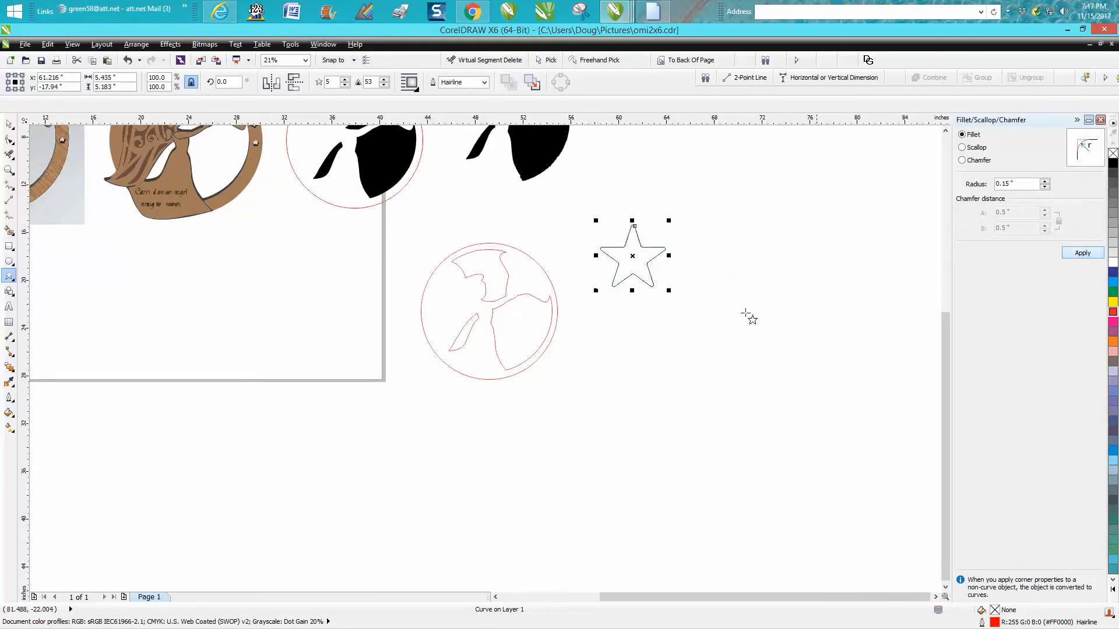
Move the rounded star onto the upper-right edge of the ornament's circle.
click(9, 170)
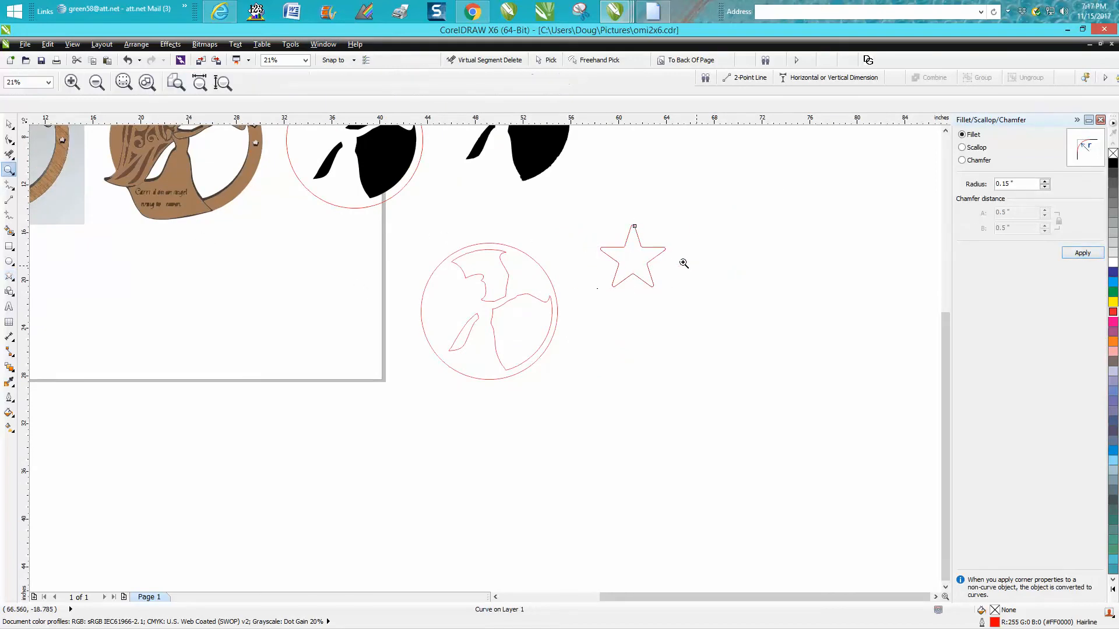
click(9, 125)
click(9, 171)
drag(390, 211, 781, 396)
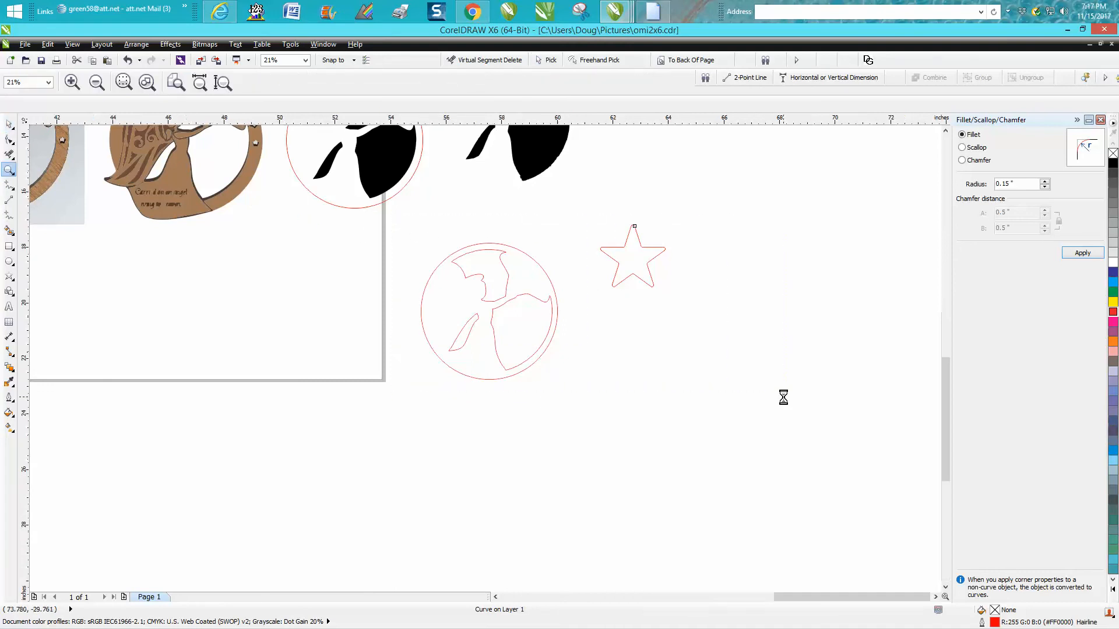
click(9, 125)
drag(591, 245, 357, 261)
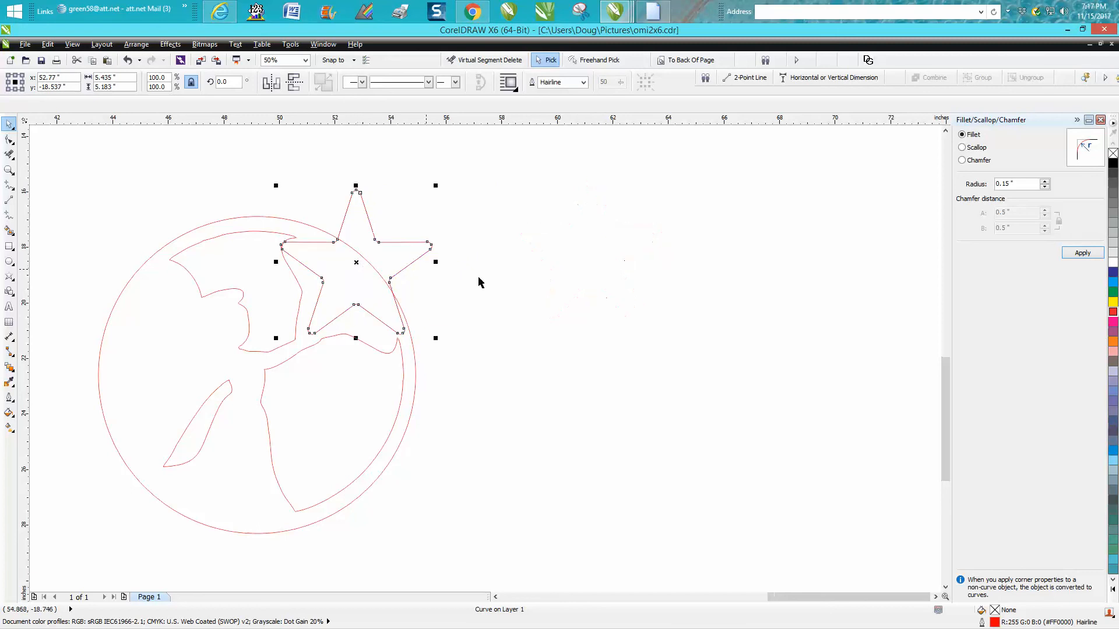
Reshape the large lower opening by moving its upper-right tip node up onto the star's lower-right arm.
click(9, 169)
drag(248, 196, 571, 419)
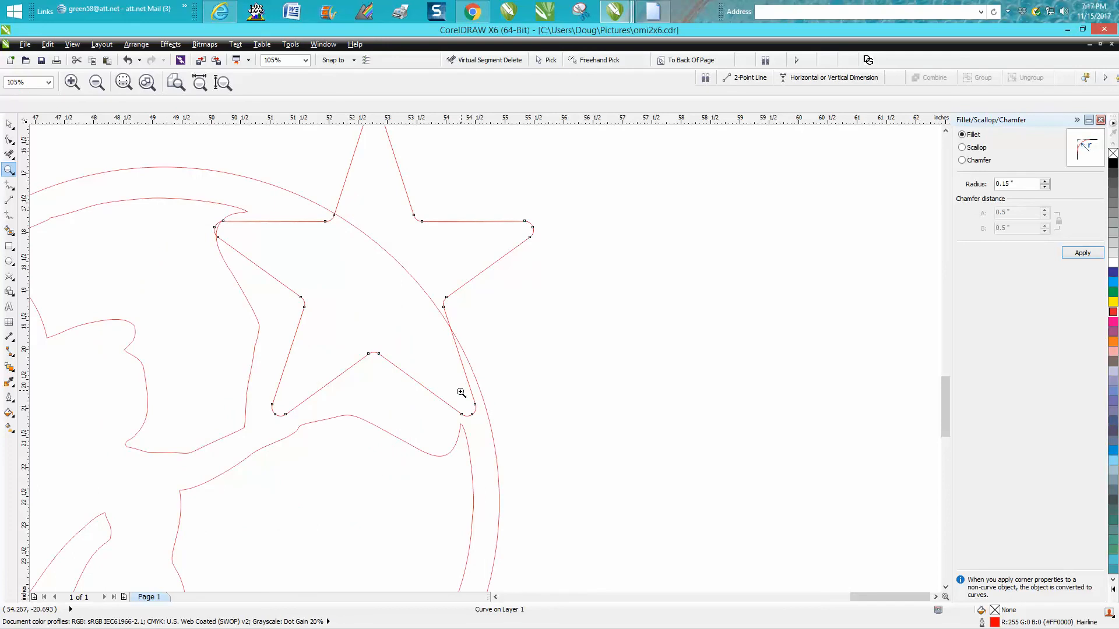
click(9, 139)
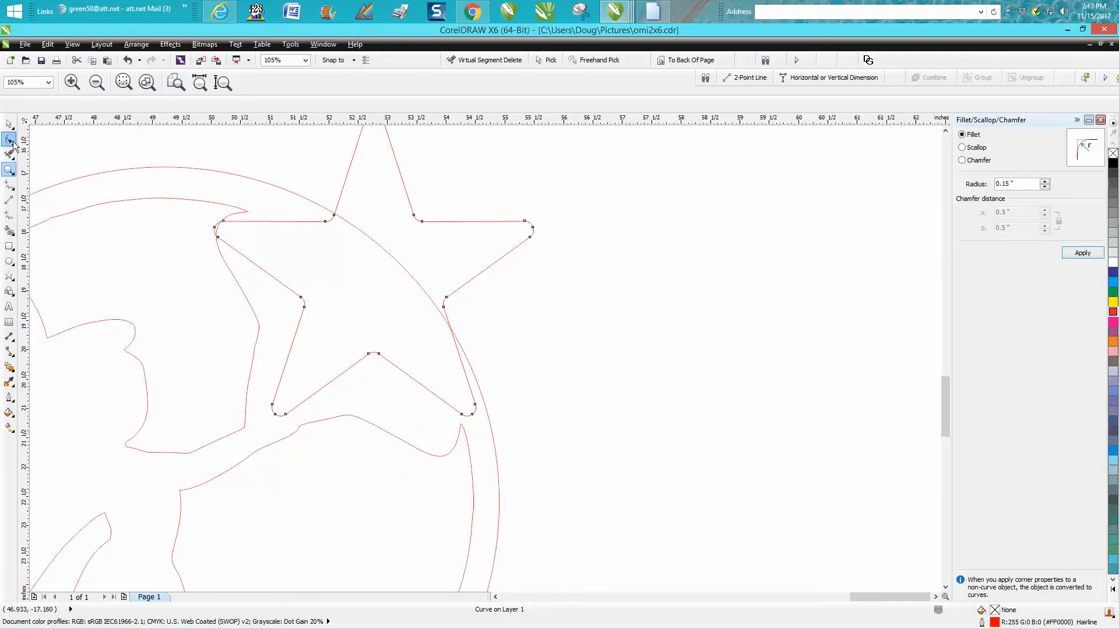
click(462, 430)
drag(461, 427, 458, 407)
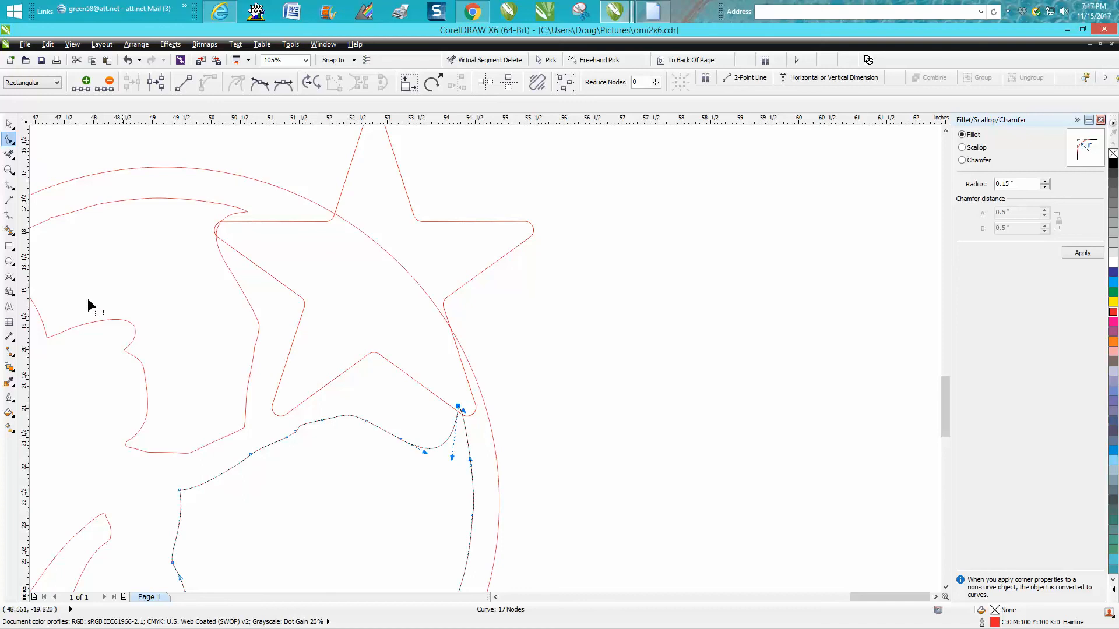
Draw a short cutting line across the arm, trim the opening edges between it and the star with Virtual Segment Delete, and delete the line.
click(9, 200)
drag(227, 418, 315, 457)
click(9, 154)
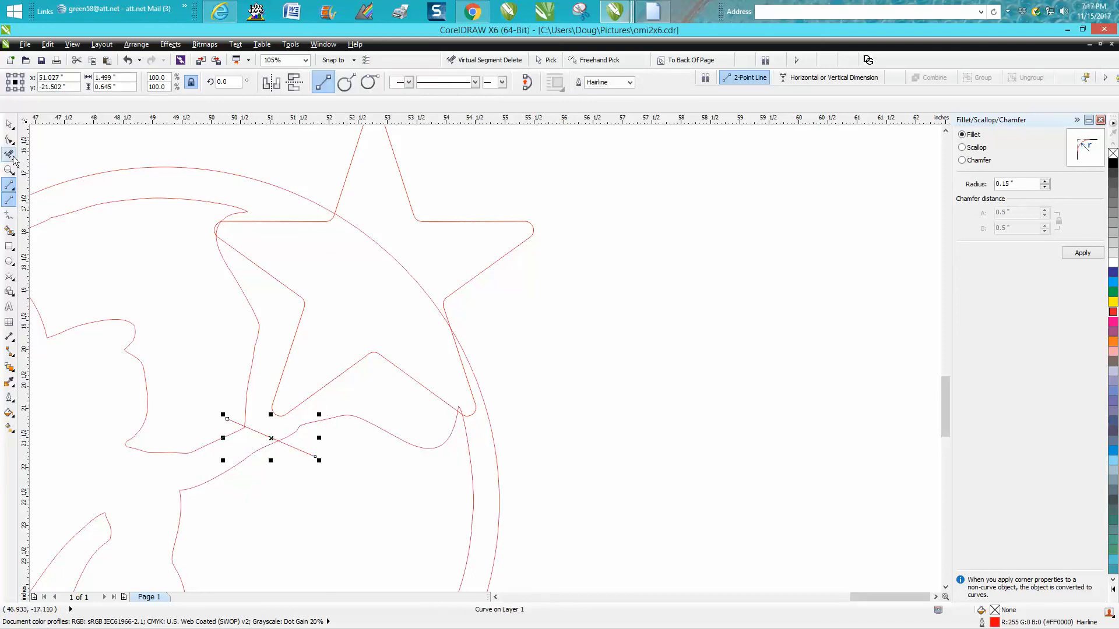
click(226, 255)
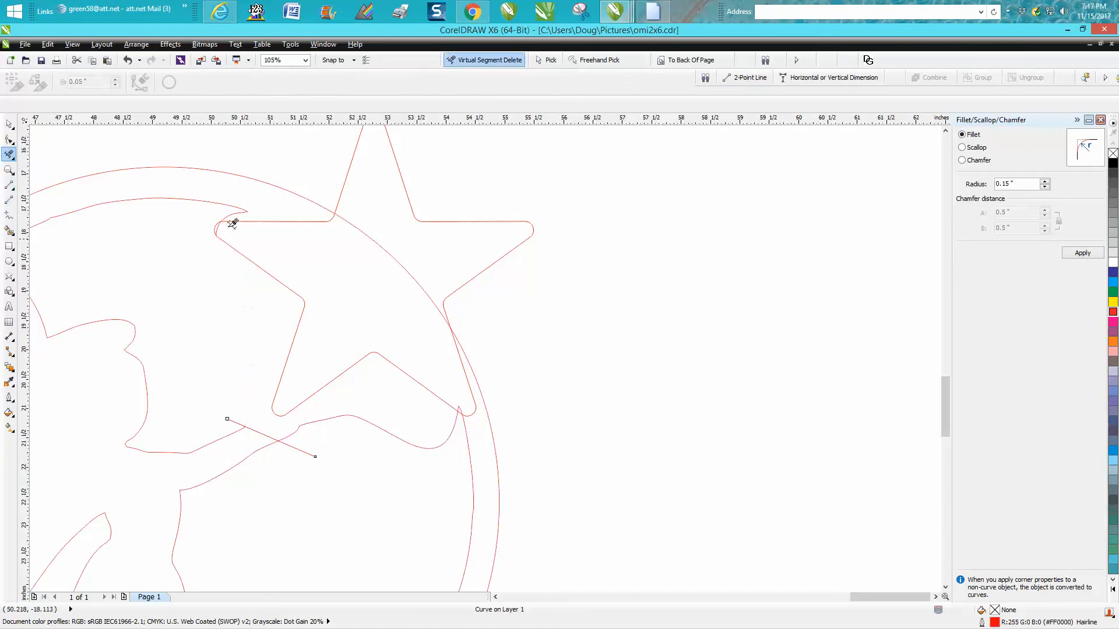
click(224, 224)
click(449, 437)
click(9, 124)
key(Delete)
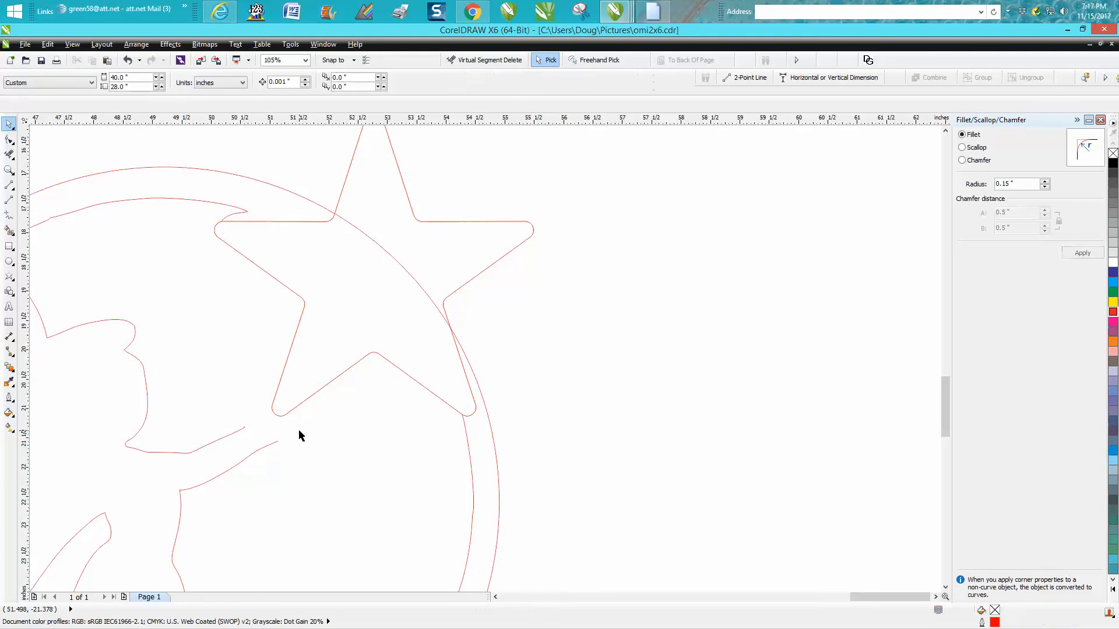
Move the open end nodes of the upper and lower openings onto the star's lower-left arm, and the upper opening's tip onto the star's edge.
click(11, 142)
click(243, 430)
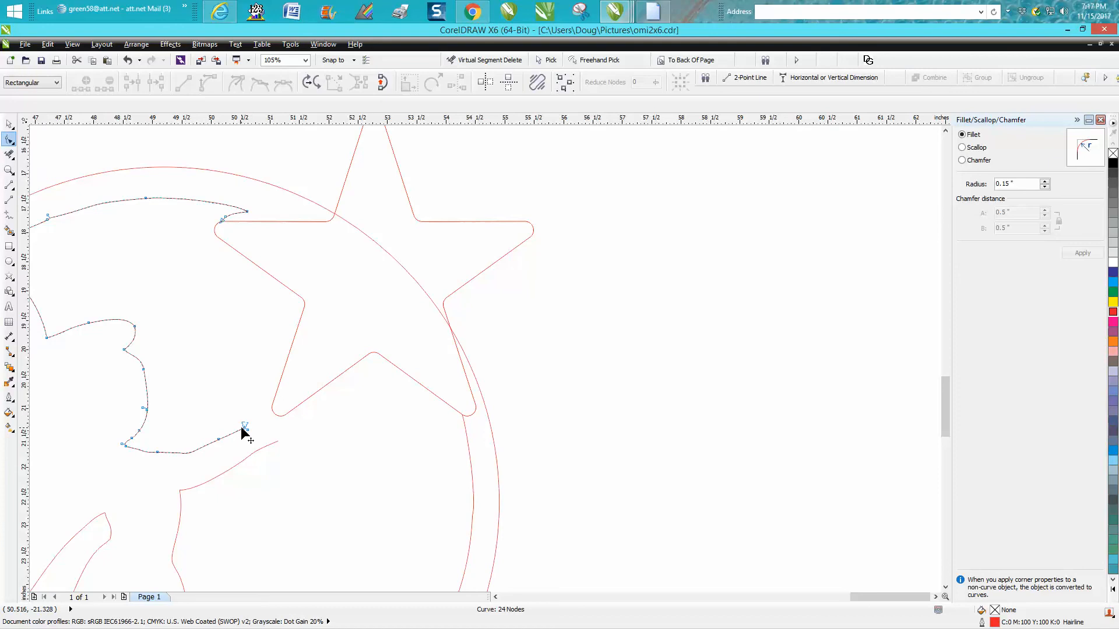
drag(245, 431, 277, 390)
drag(279, 442, 308, 423)
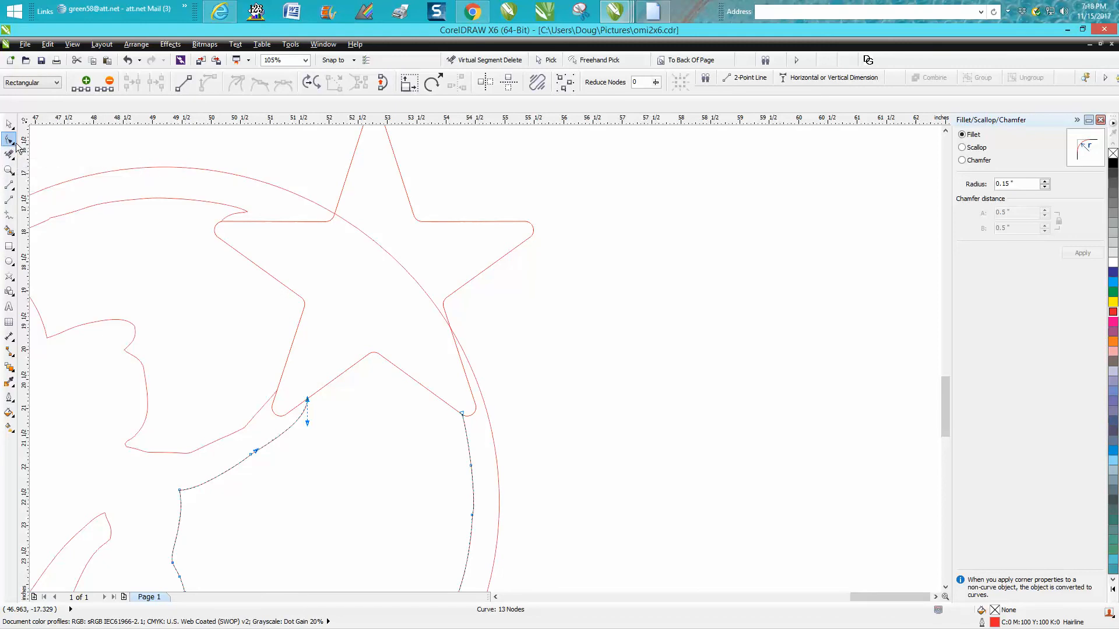
click(243, 211)
mouse_move(247, 211)
mouse_down()
mouse_move(274, 222)
mouse_move(259, 208)
mouse_up()
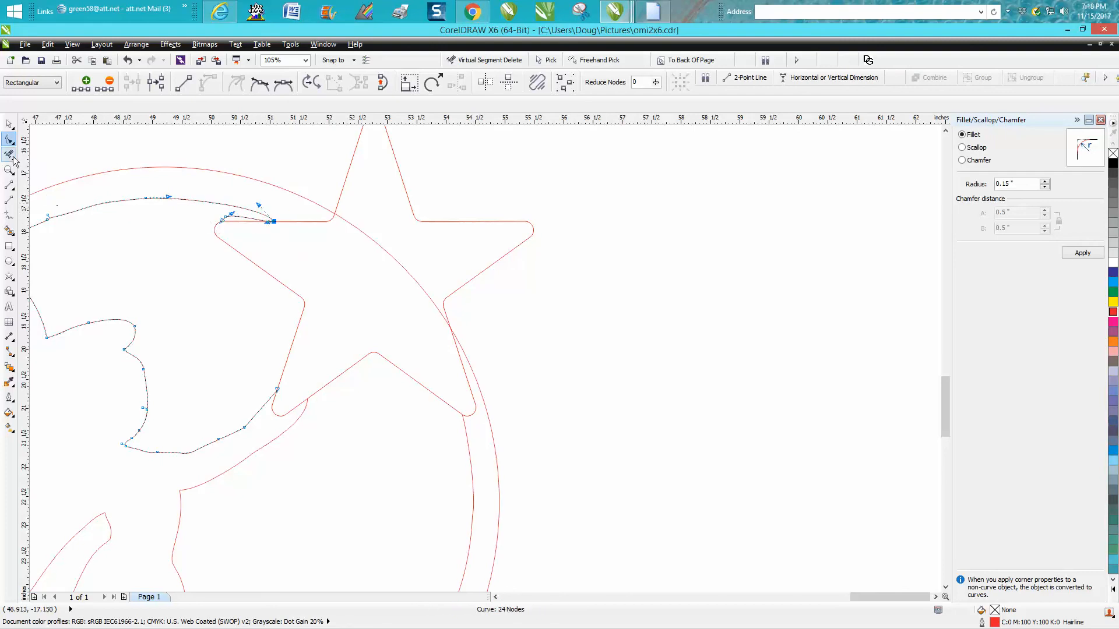
Remove the upper opening's leftover segment along the star and the circle's arc inside the star with Virtual Segment Delete.
click(9, 154)
click(258, 218)
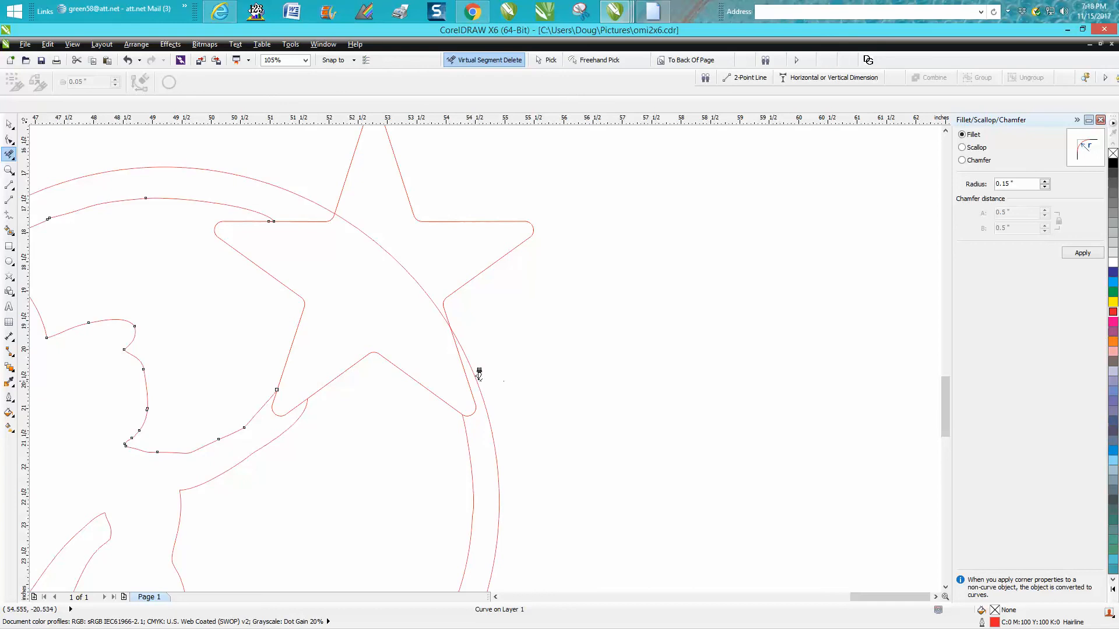
click(413, 271)
scroll(467, 364, down, 2)
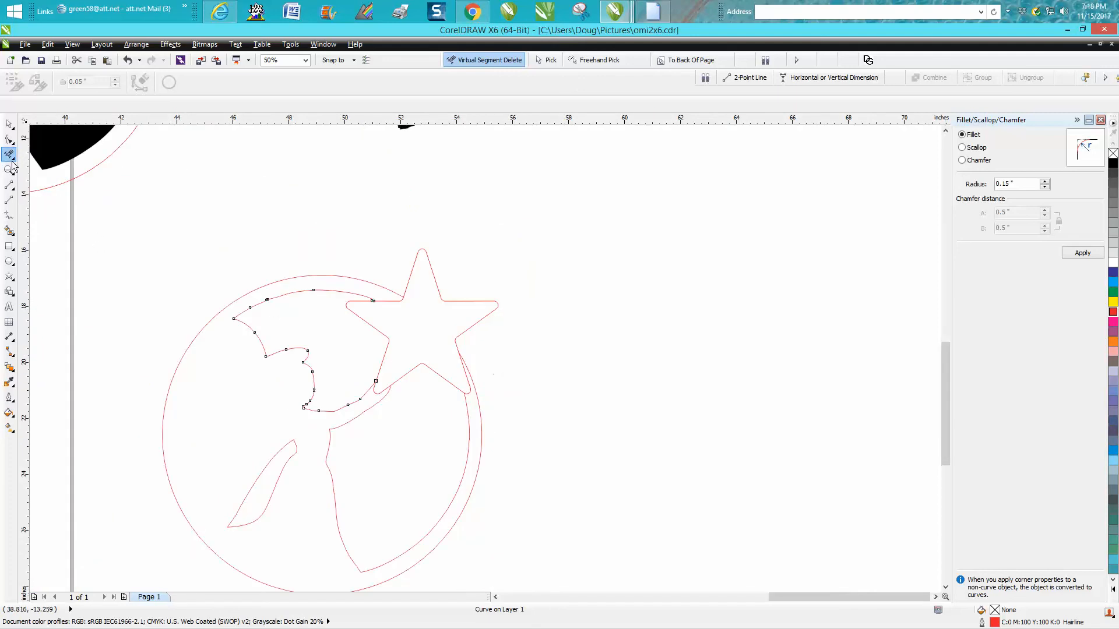
scroll(190, 215, down, 1)
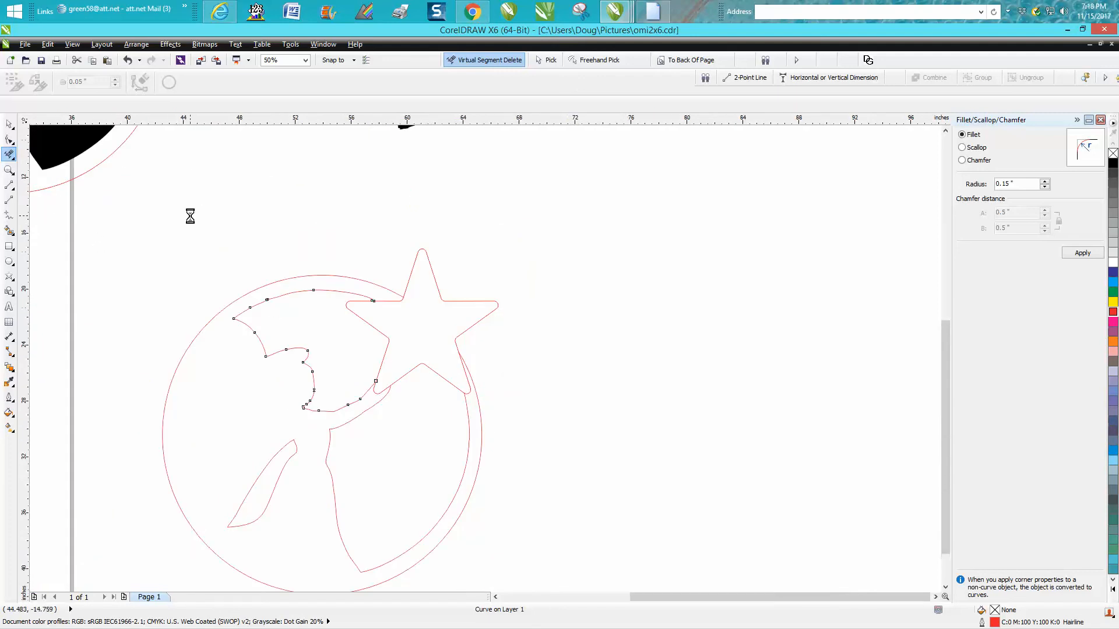
Close the Fillet/Scallop/Chamfer docker.
click(8, 169)
mouse_move(155, 233)
mouse_down()
mouse_move(292, 393)
mouse_move(387, 423)
mouse_up()
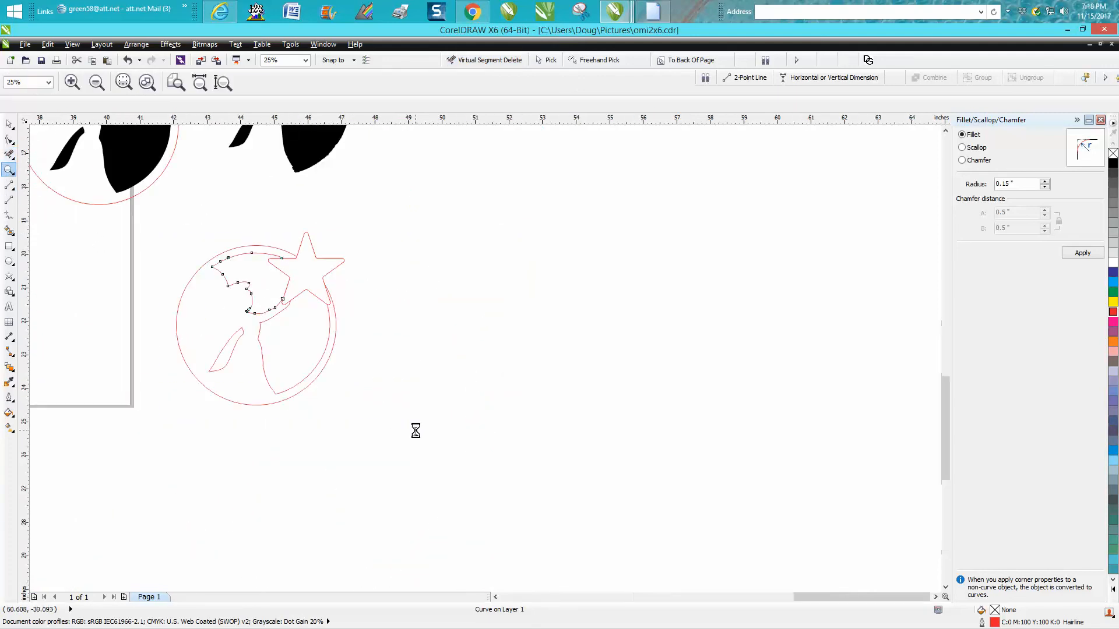
click(12, 126)
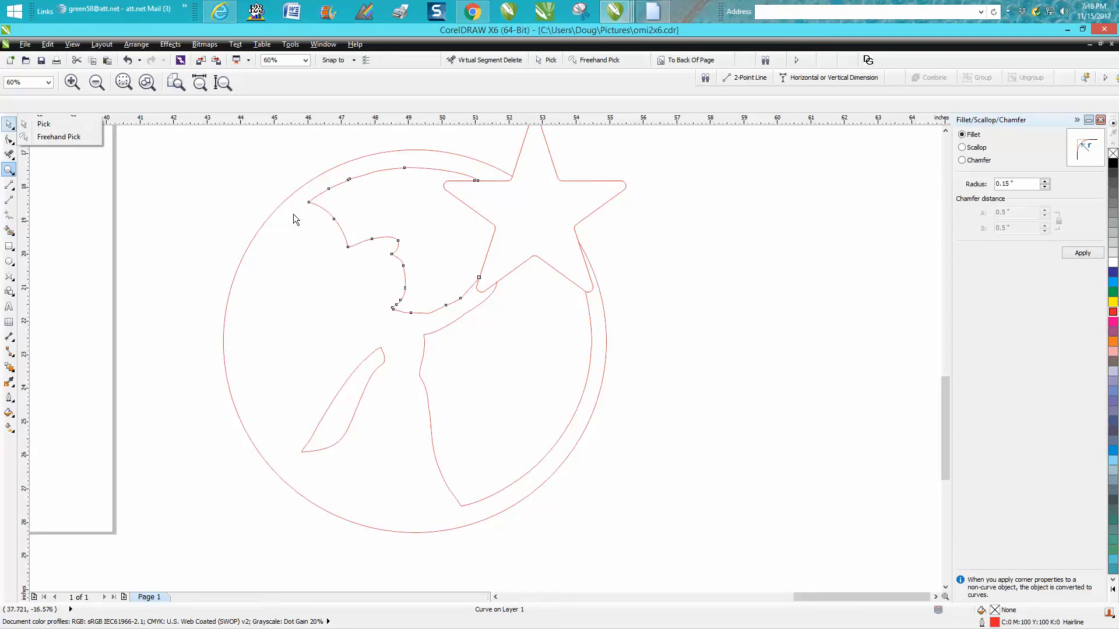
click(1100, 121)
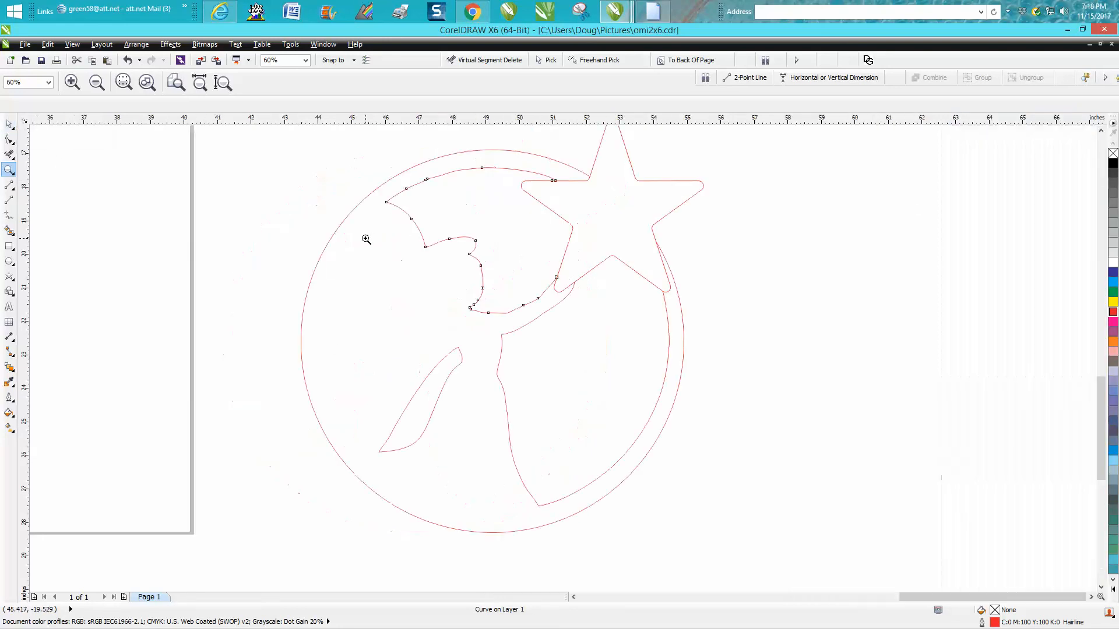
Set the nudge distance to 14 inches and select the upper wing opening's curve.
right_click(367, 237)
click(10, 124)
mouse_move(290, 163)
mouse_down()
mouse_move(421, 304)
mouse_move(614, 420)
mouse_up()
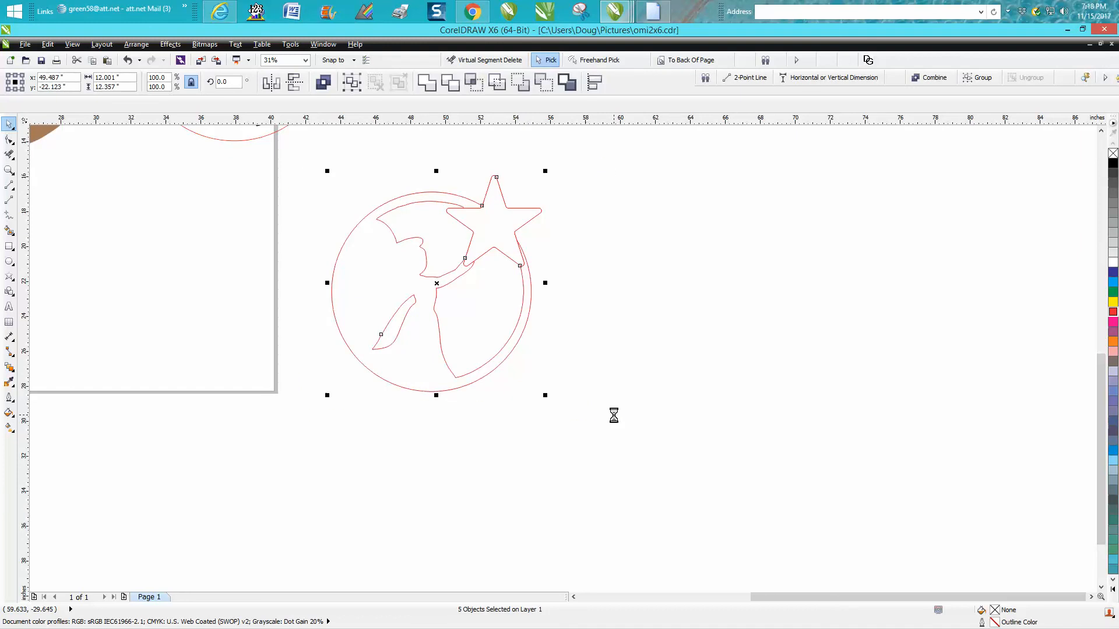
click(341, 160)
drag(294, 83, 248, 83)
text(14)
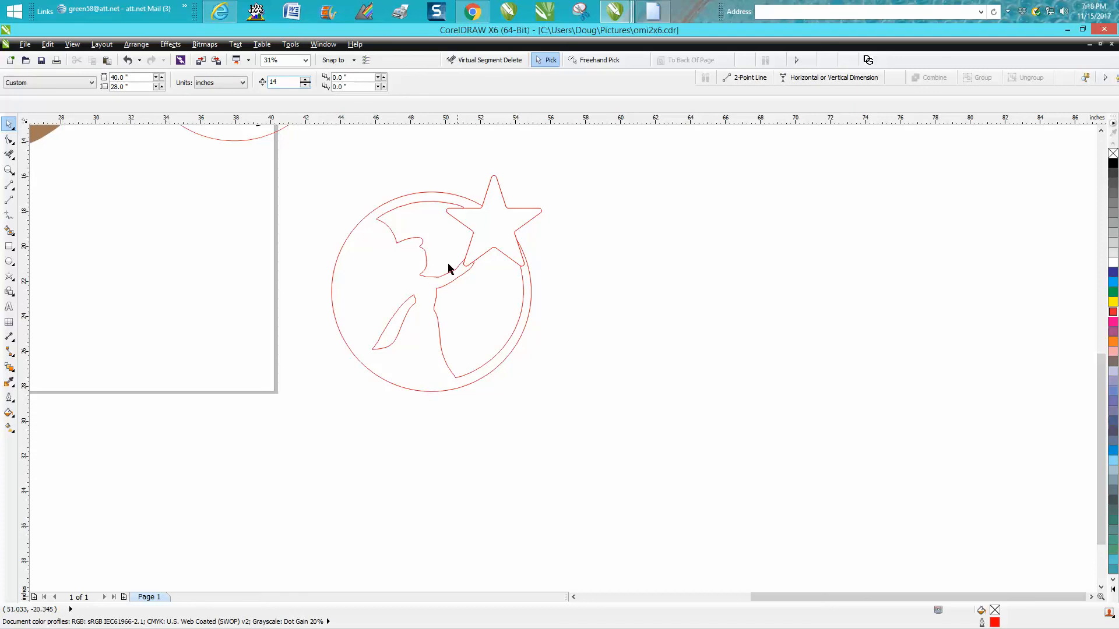
click(429, 269)
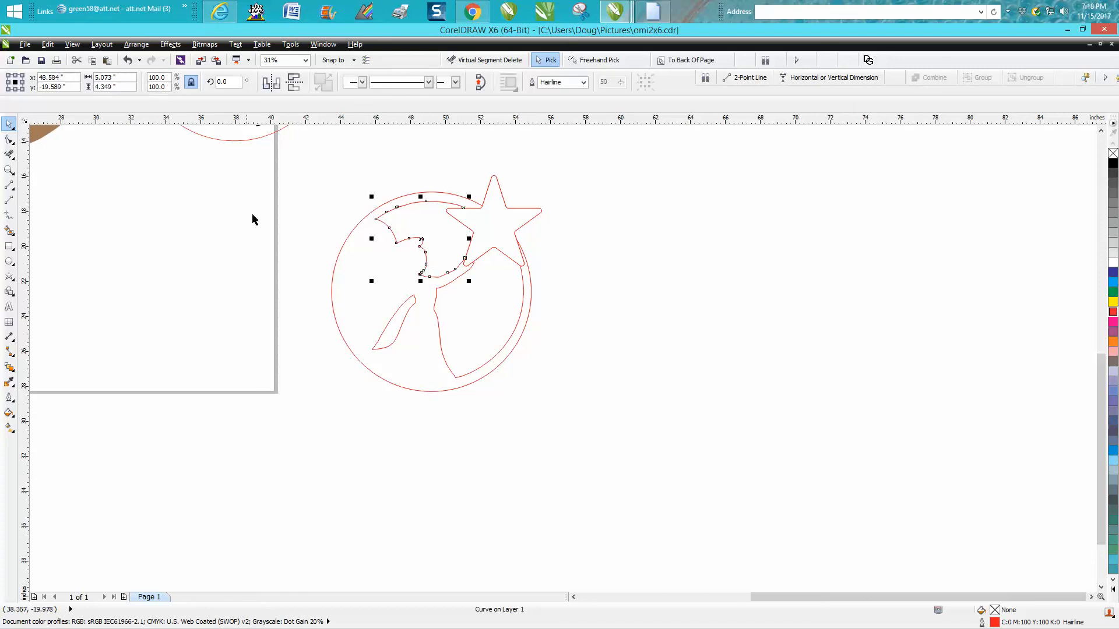
Undo the last two edits and clear the selection.
click(127, 60)
click(127, 60)
click(383, 133)
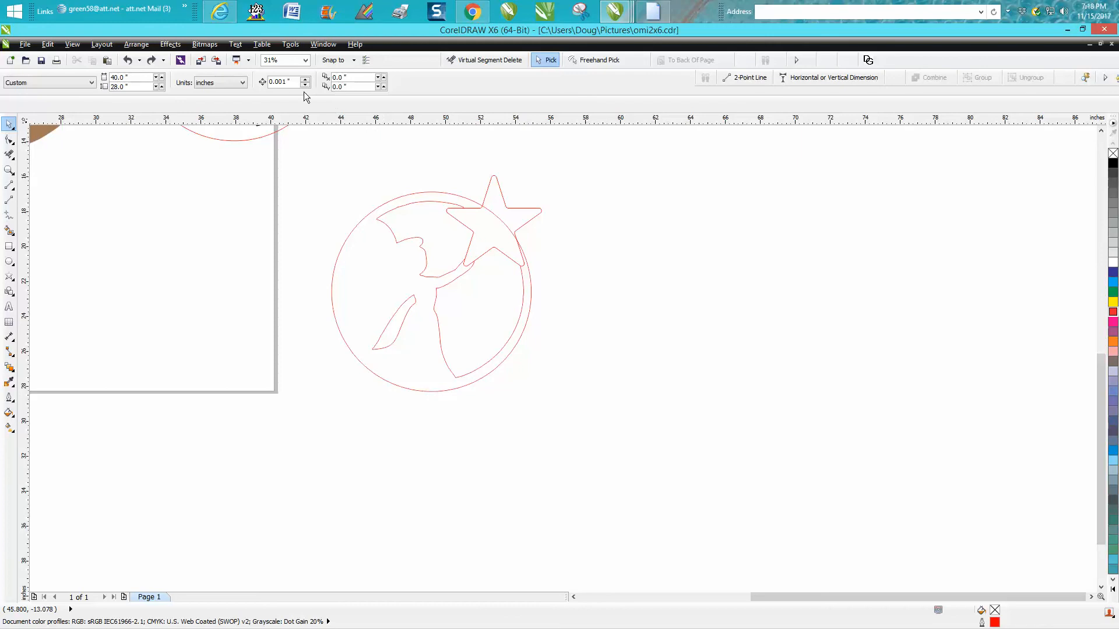
Set the nudge distance to 14 inches and place a duplicate of the whole line ornament 14 inches to the right.
drag(264, 87, 272, 110)
text(14)
drag(319, 168, 612, 411)
key(plus)
key(Right)
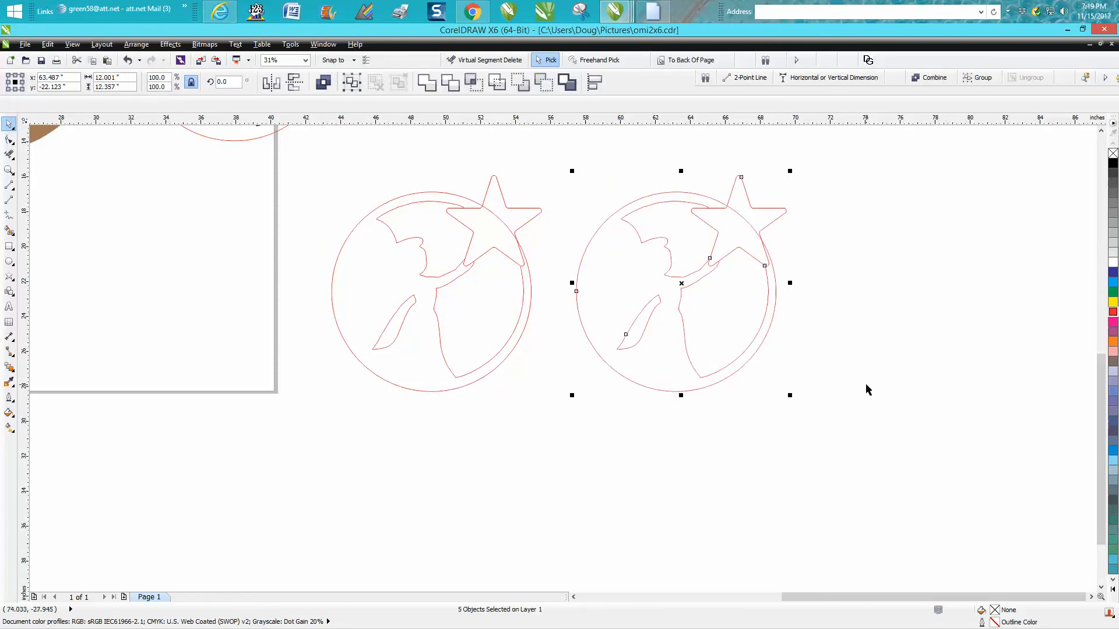
On the original ornament, remove the circle's arc inside the star, the star's upper-left notch segment and both lower tips with Virtual Segment Delete.
click(9, 154)
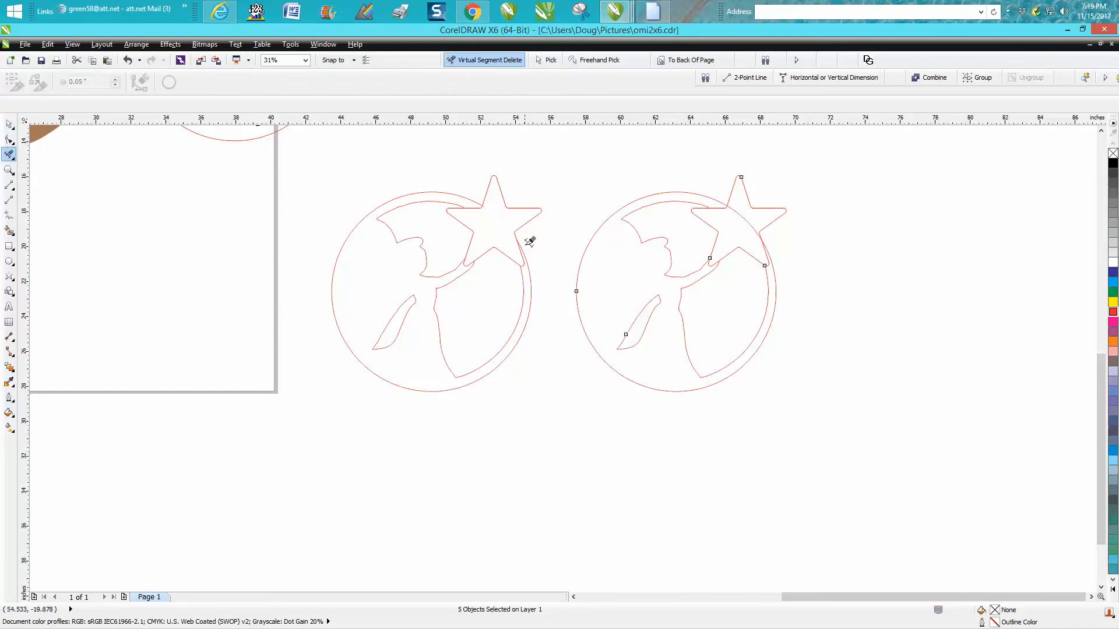
click(9, 169)
drag(396, 173, 617, 361)
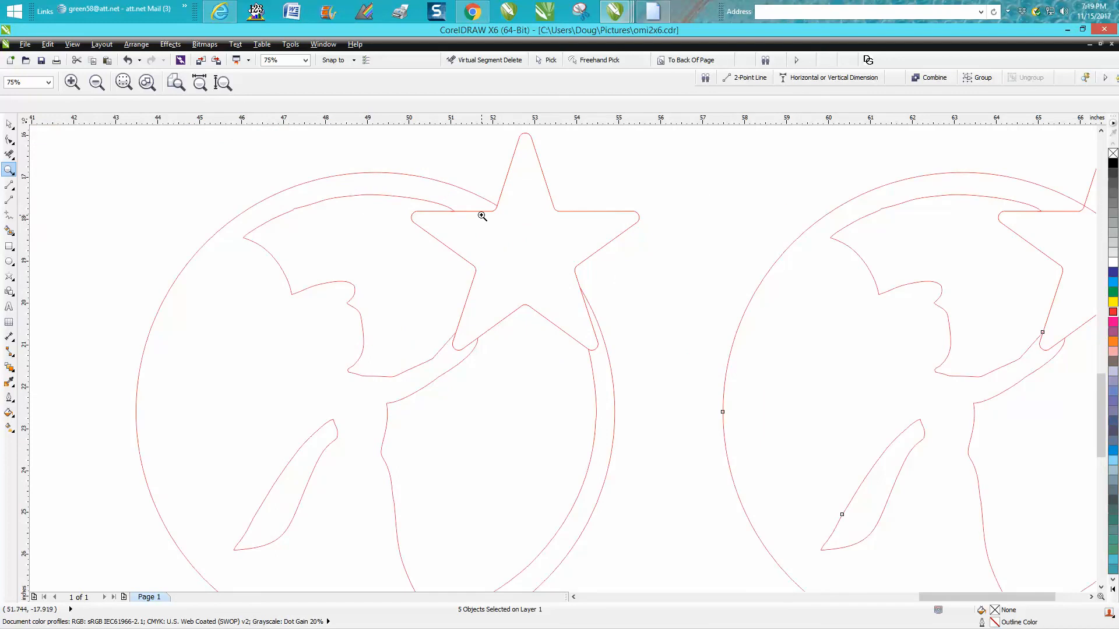
click(10, 154)
click(476, 204)
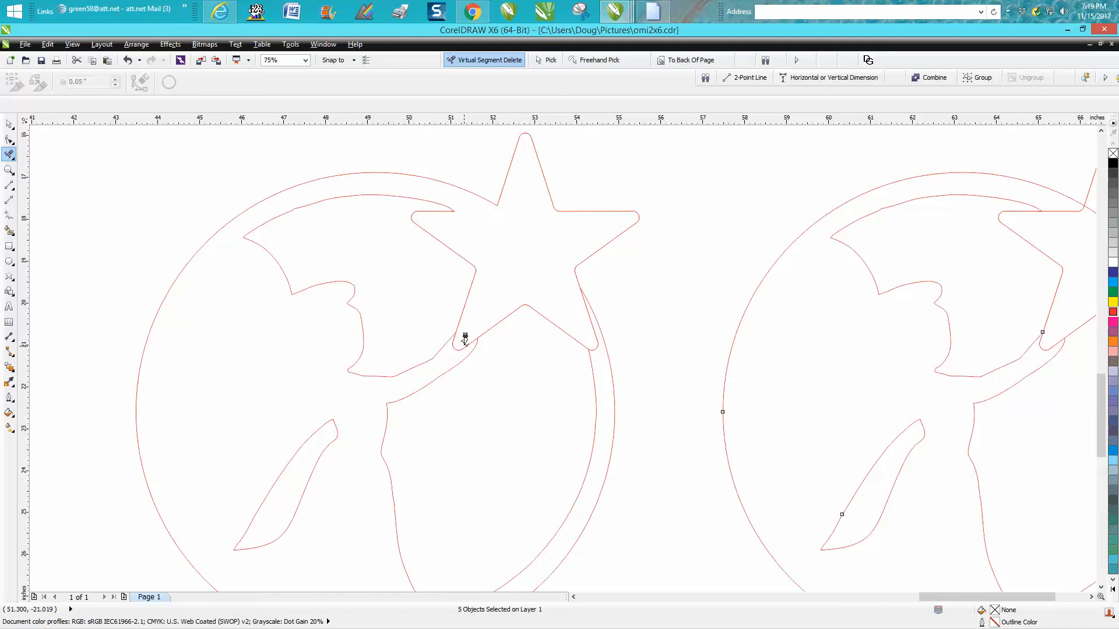
click(464, 342)
click(598, 333)
scroll(523, 281, down, 1)
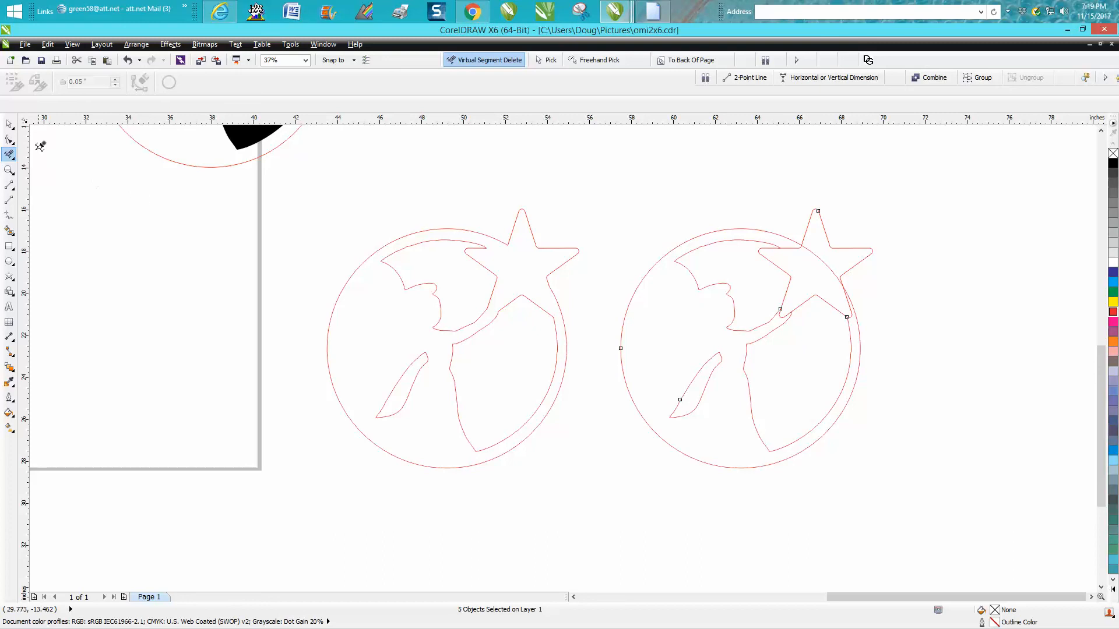
On the duplicate, remove the circle's arc and the star's other segments with Virtual Segment Delete, keeping only the notch piece and two lower tips.
click(9, 169)
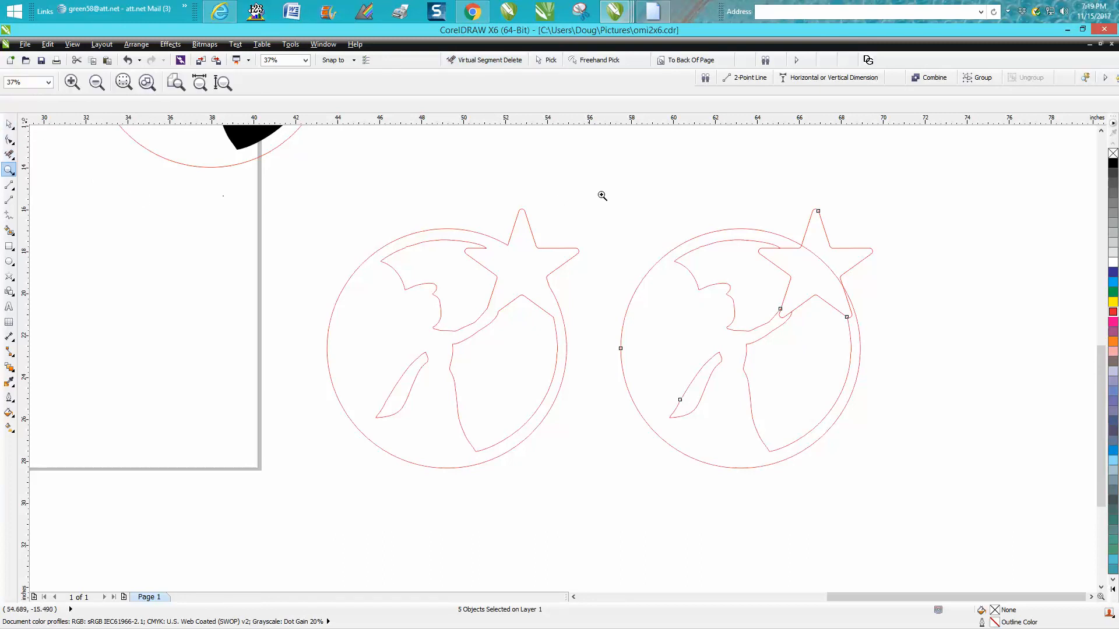
drag(784, 280, 991, 399)
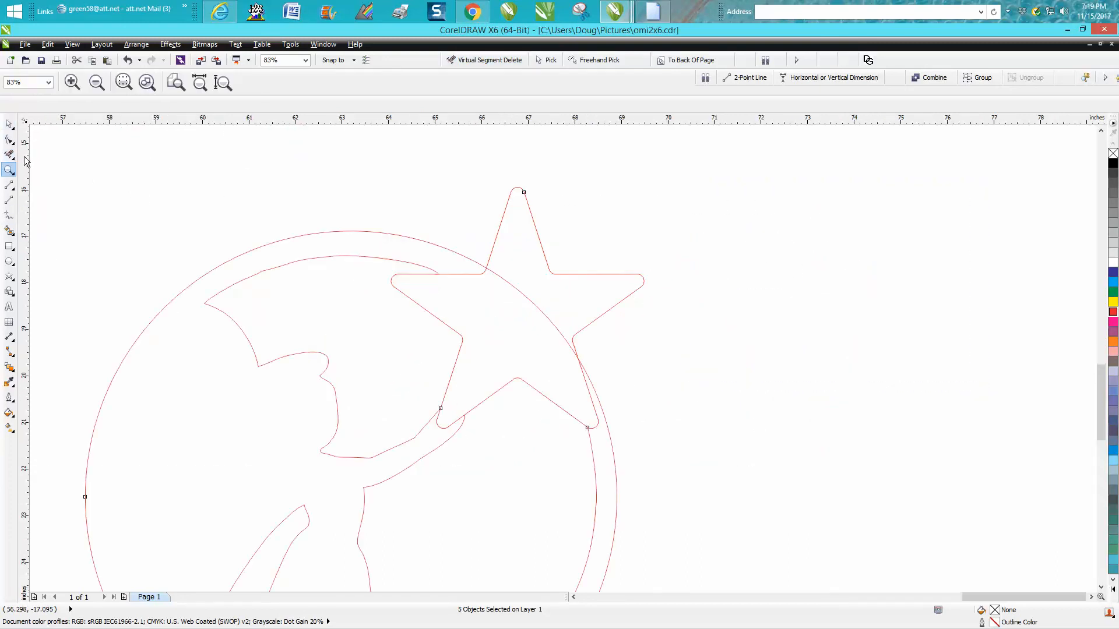
click(10, 143)
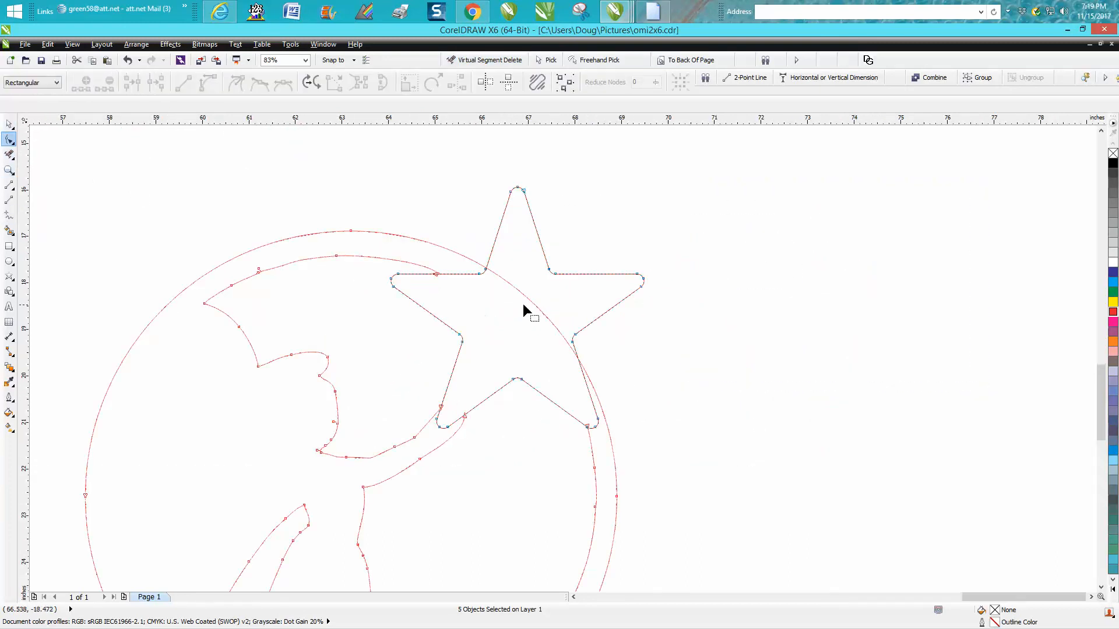
click(9, 154)
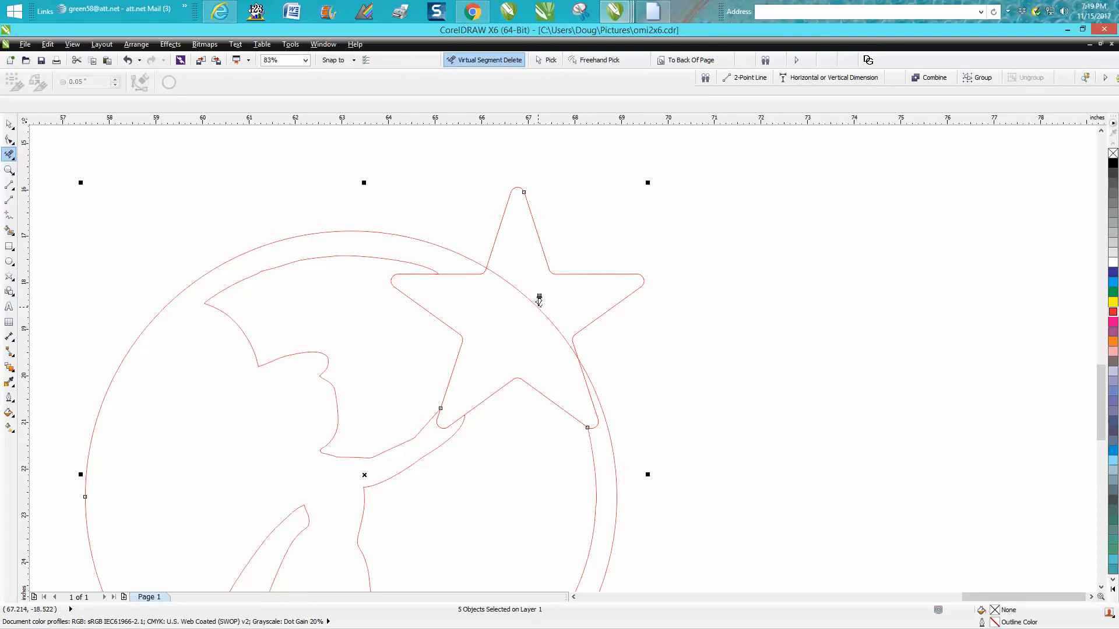
click(539, 301)
click(563, 272)
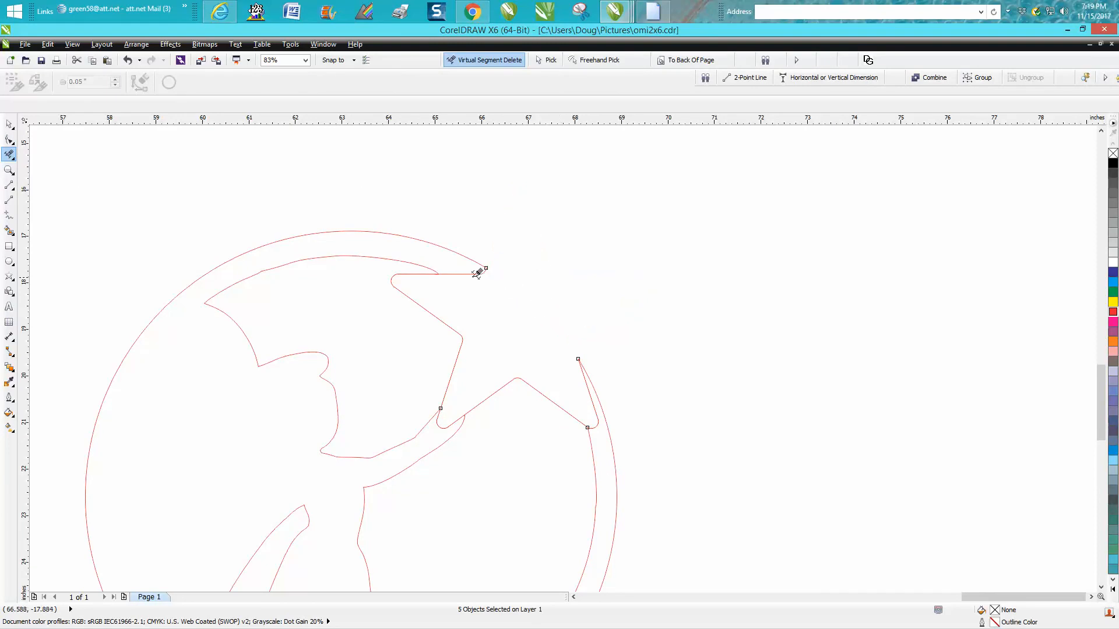
click(424, 268)
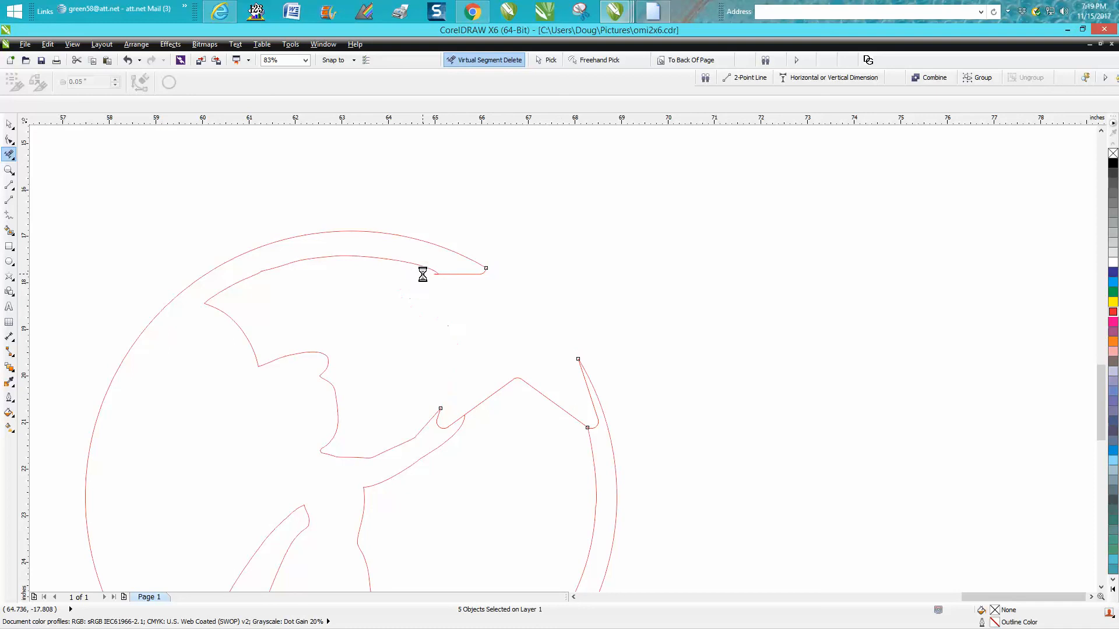
click(506, 381)
Give the duplicate's remaining star pieces a black 1.0 pt outline.
click(10, 124)
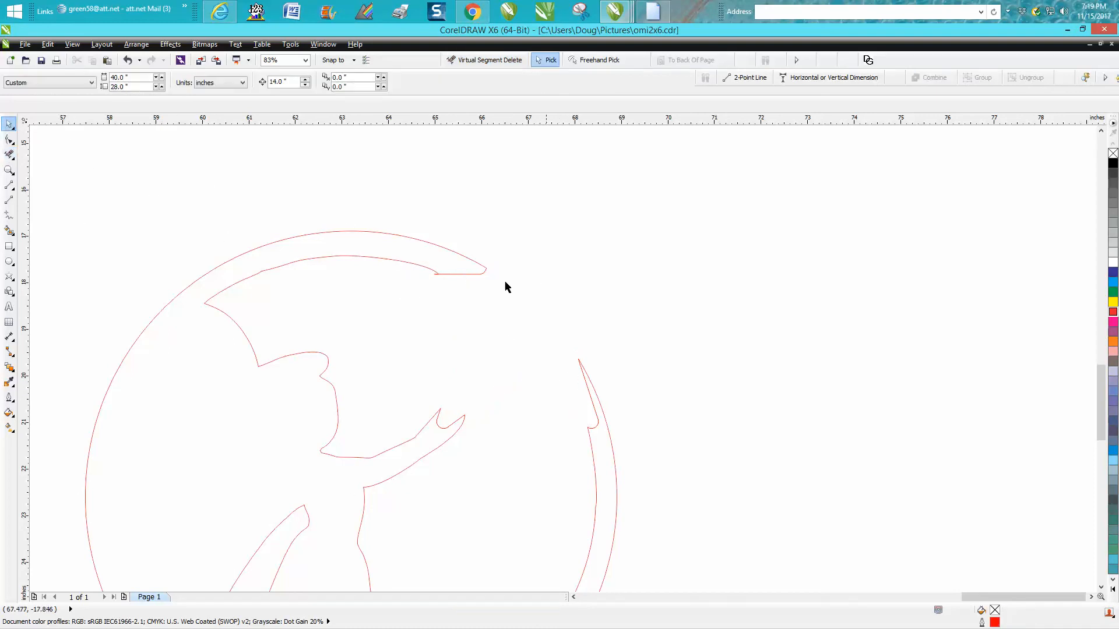
click(480, 274)
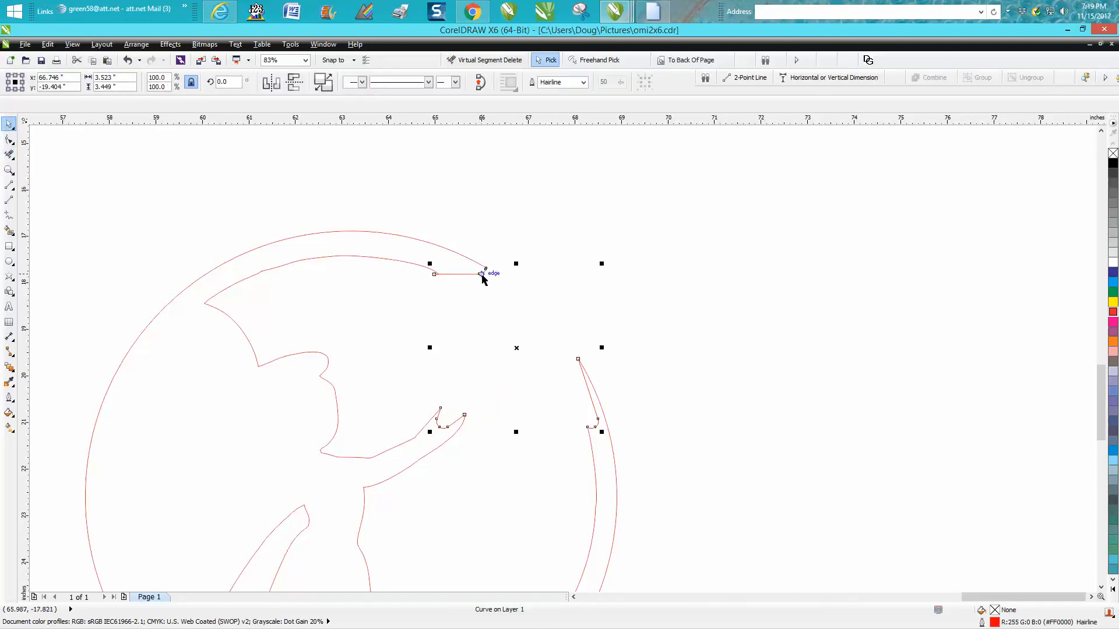
double_click(995, 623)
click(494, 267)
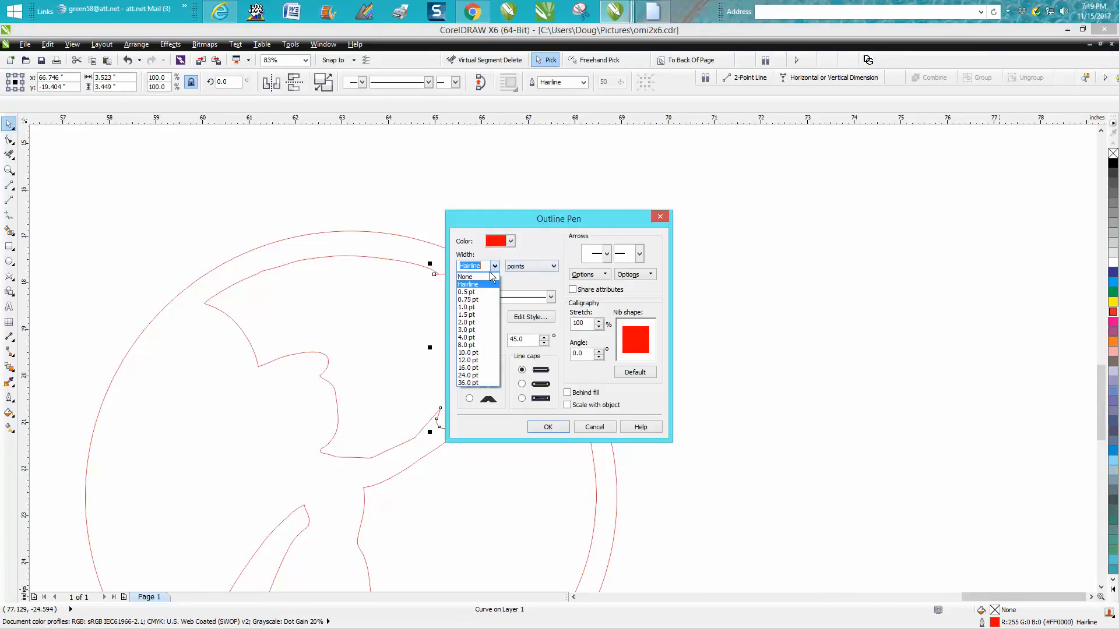
click(477, 307)
click(511, 240)
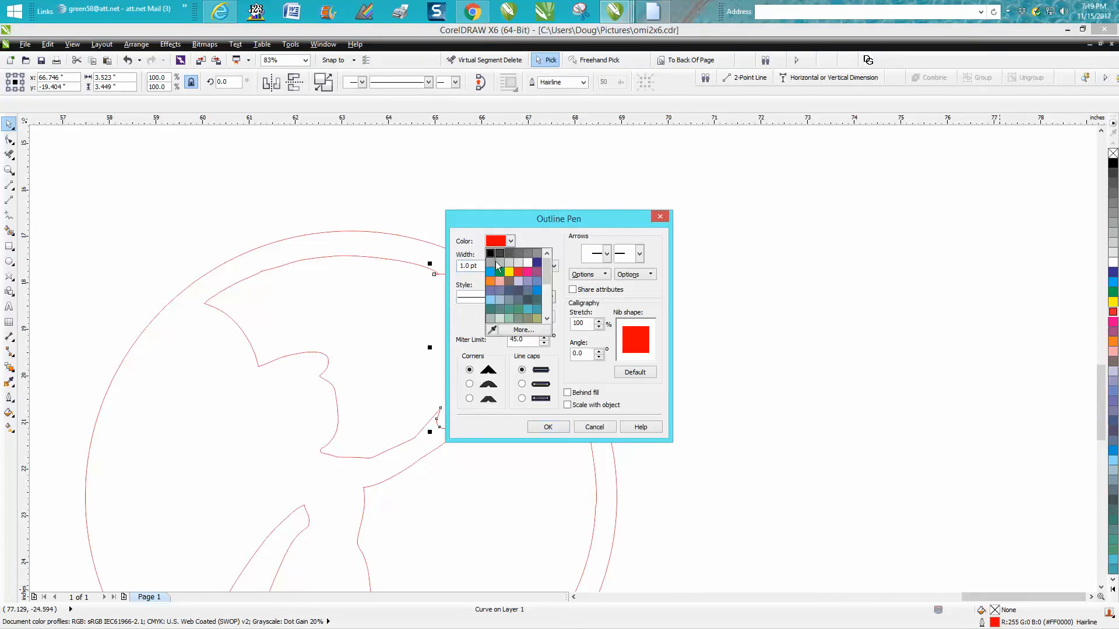
click(491, 254)
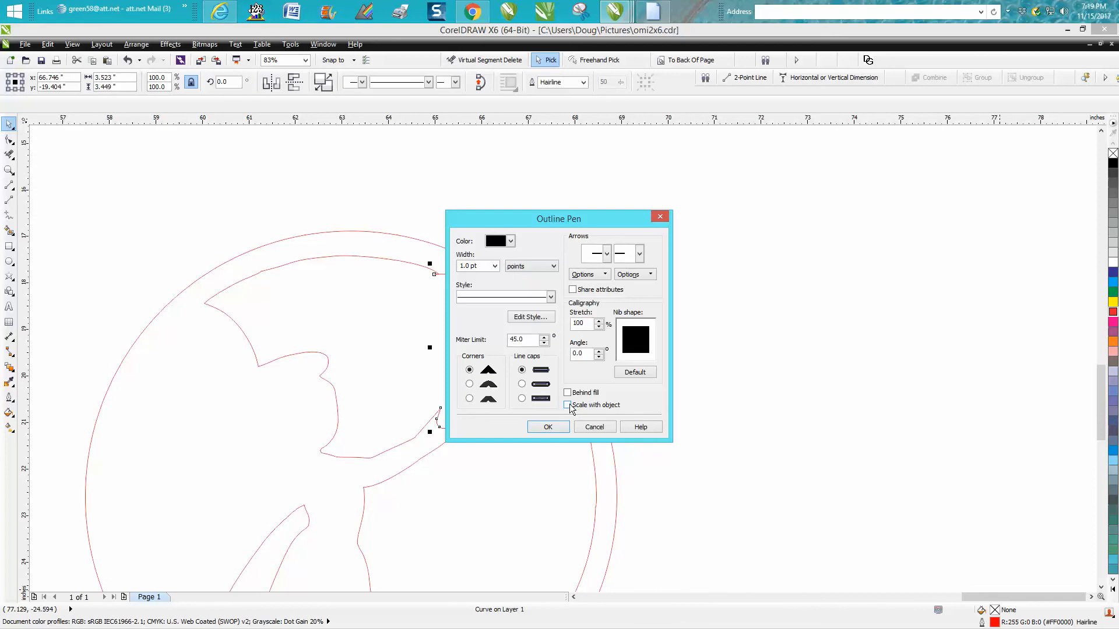
click(548, 427)
Move the black star pieces 14 inches left onto the original ornament and deselect them.
scroll(834, 418, down, 3)
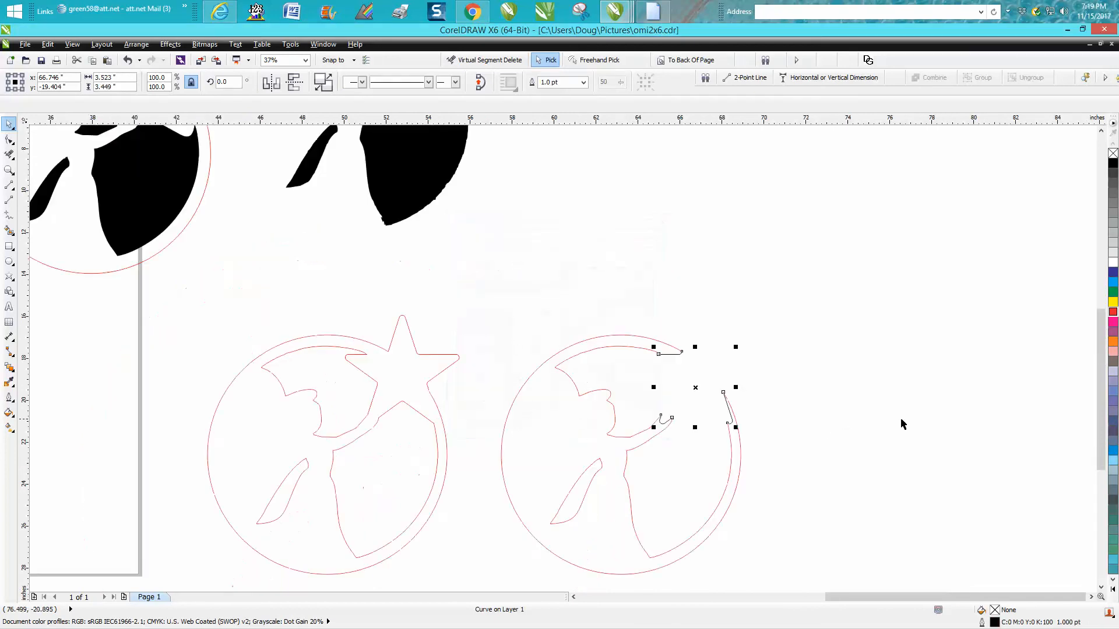
key(Left)
key(Escape)
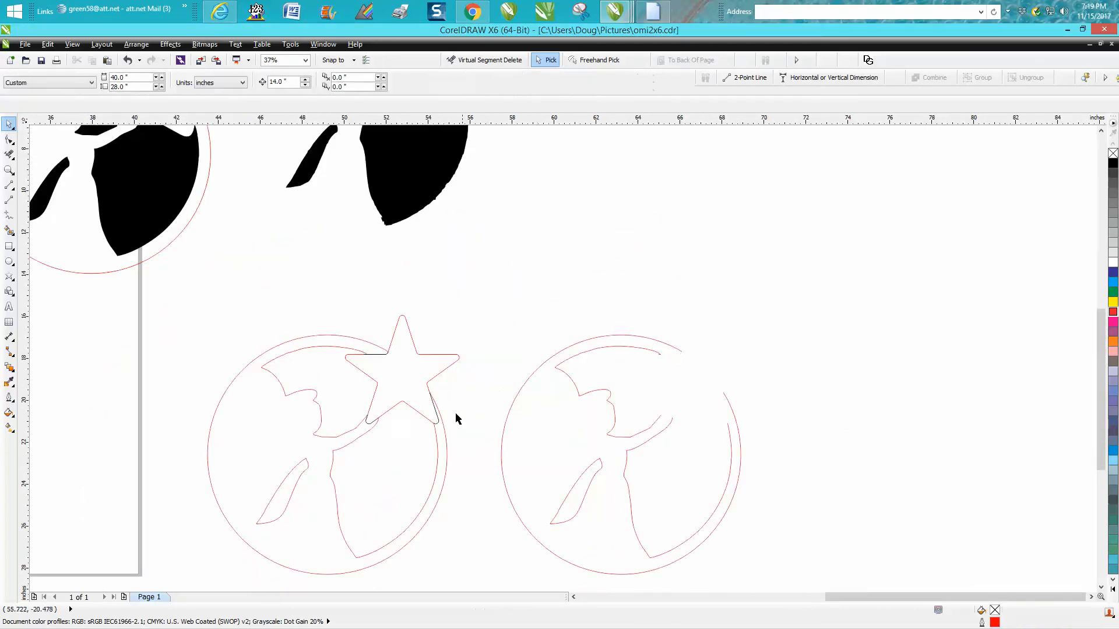
Move the left end node of the black piece on the star's upper-left arm to the upper opening's tip.
click(9, 169)
drag(261, 284, 500, 451)
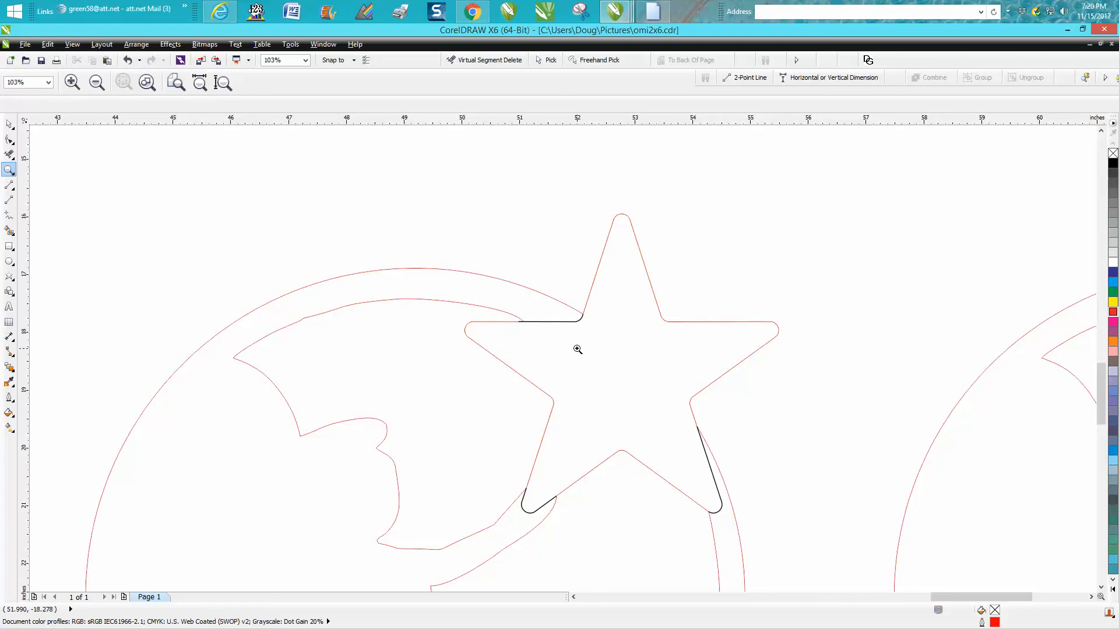
drag(506, 312, 560, 348)
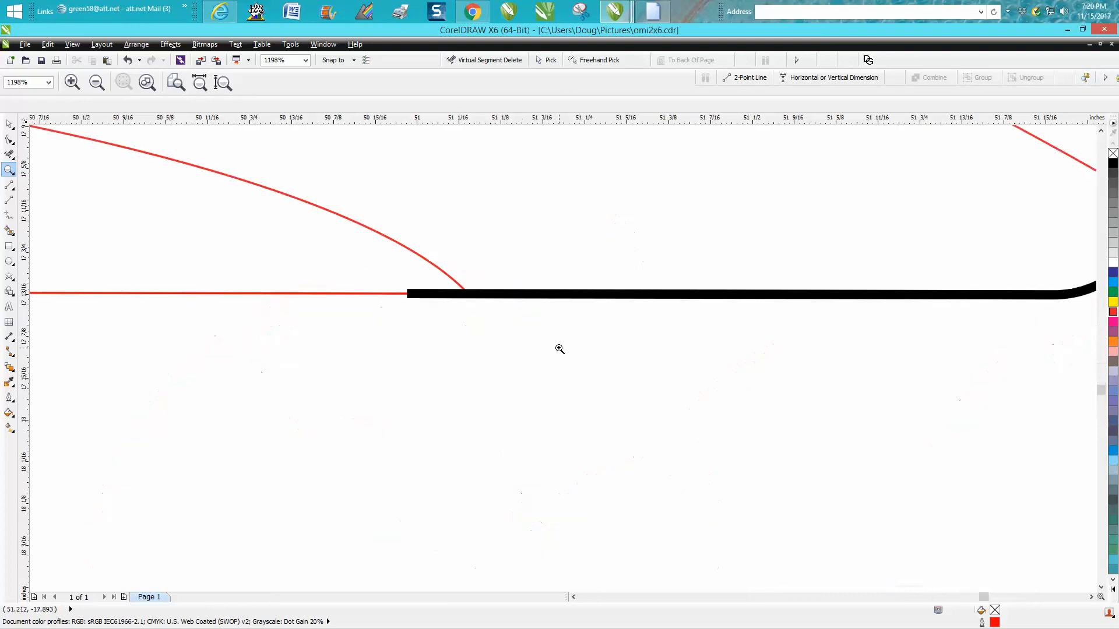
click(9, 140)
click(413, 294)
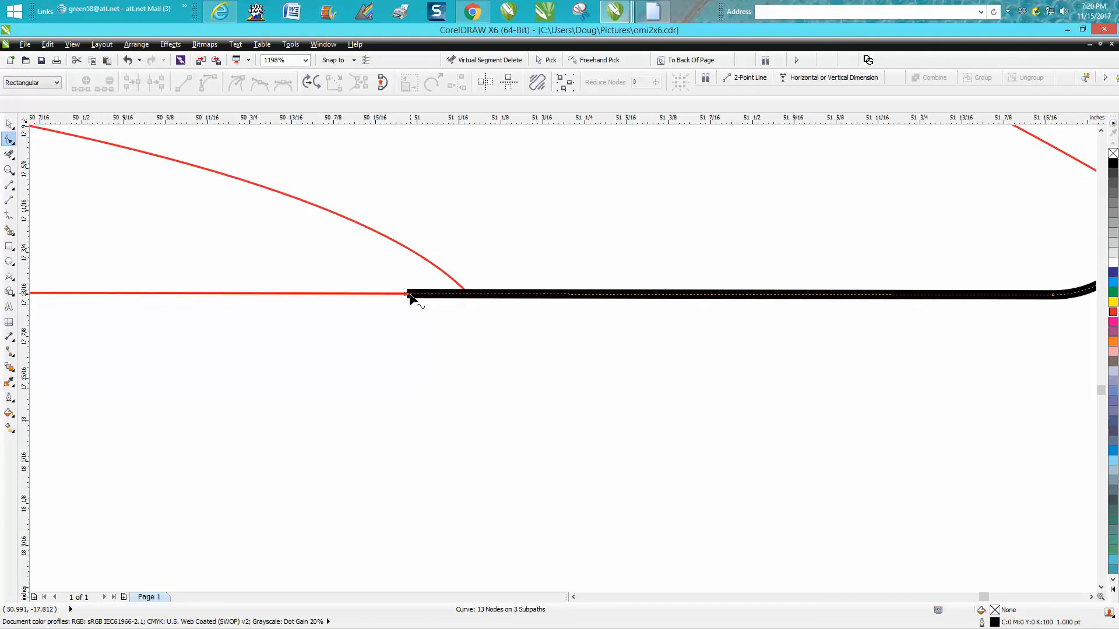
drag(406, 294, 466, 295)
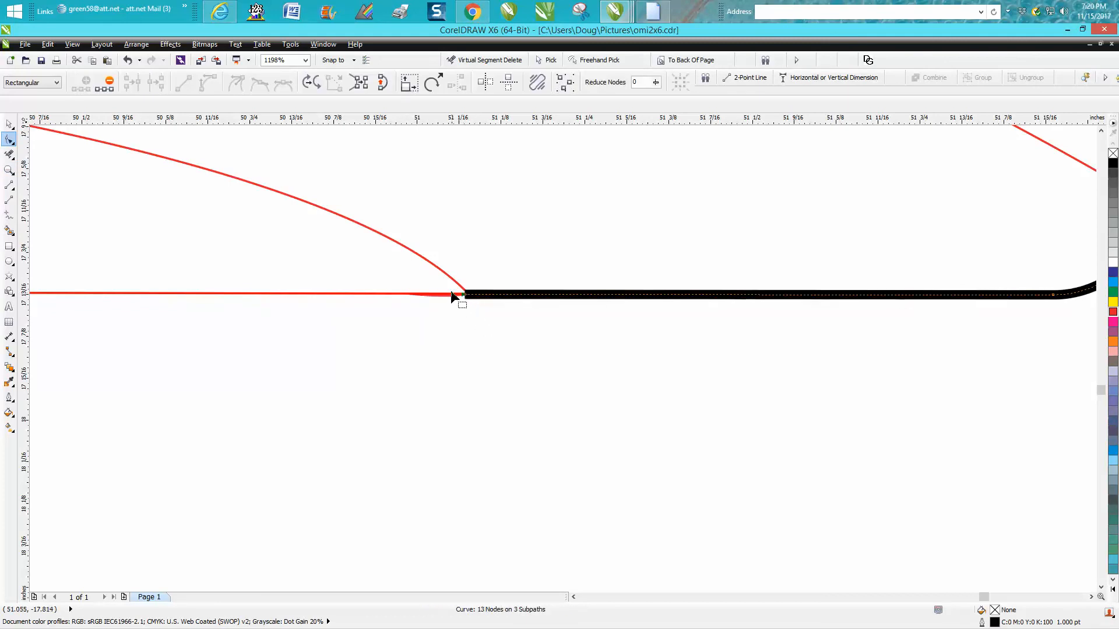
click(451, 295)
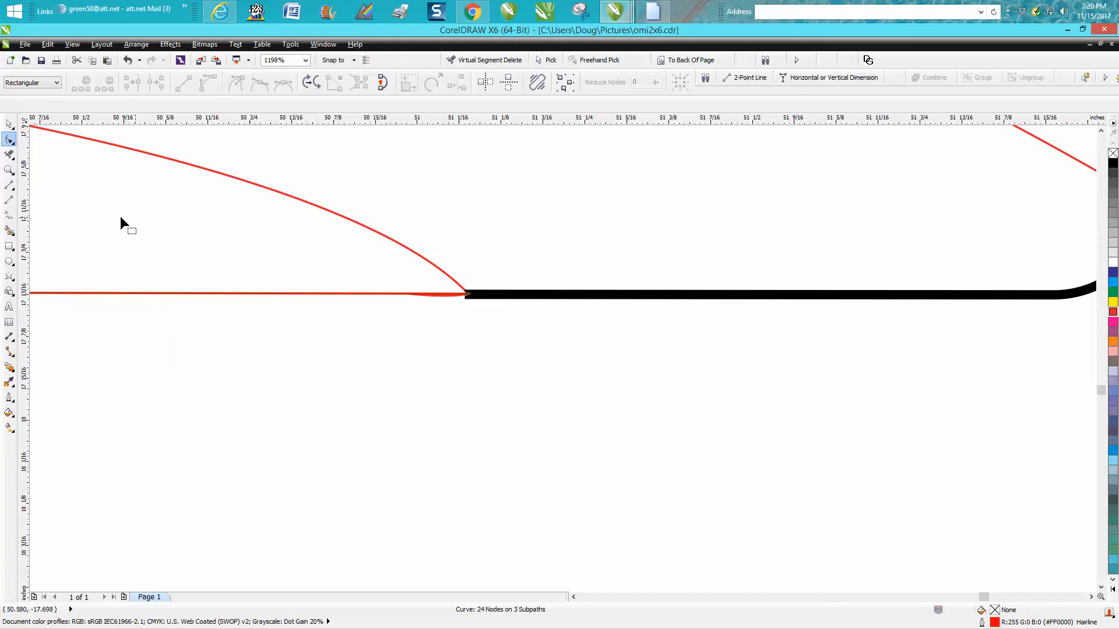
Examine the original ornament's star and the lower opening's outline up close and as a whole.
scroll(481, 334, down, 5)
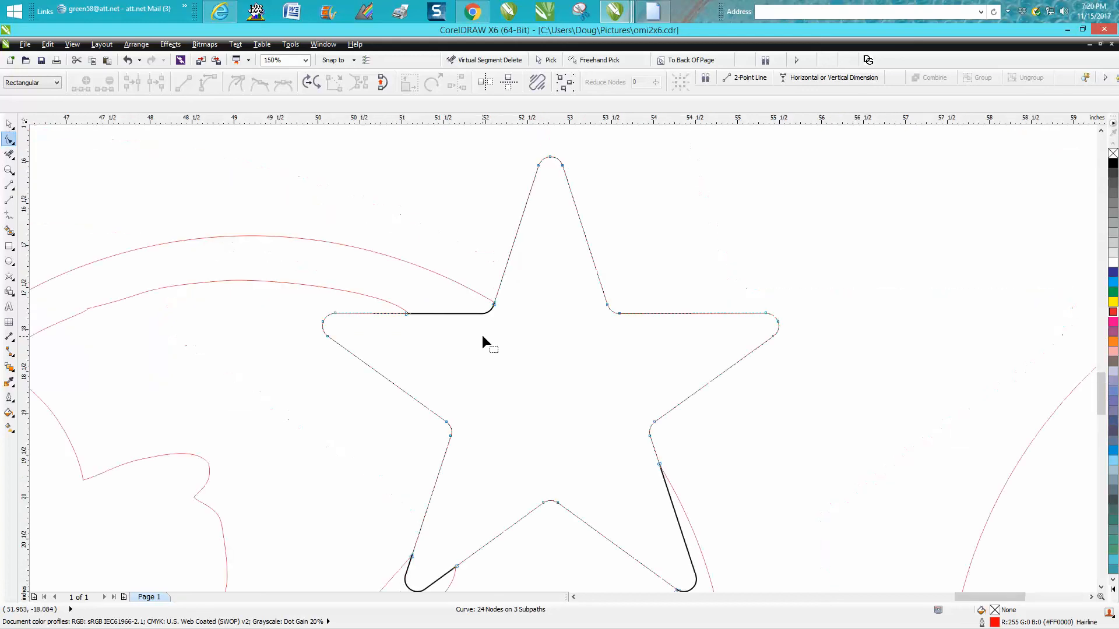
scroll(483, 337, down, 1)
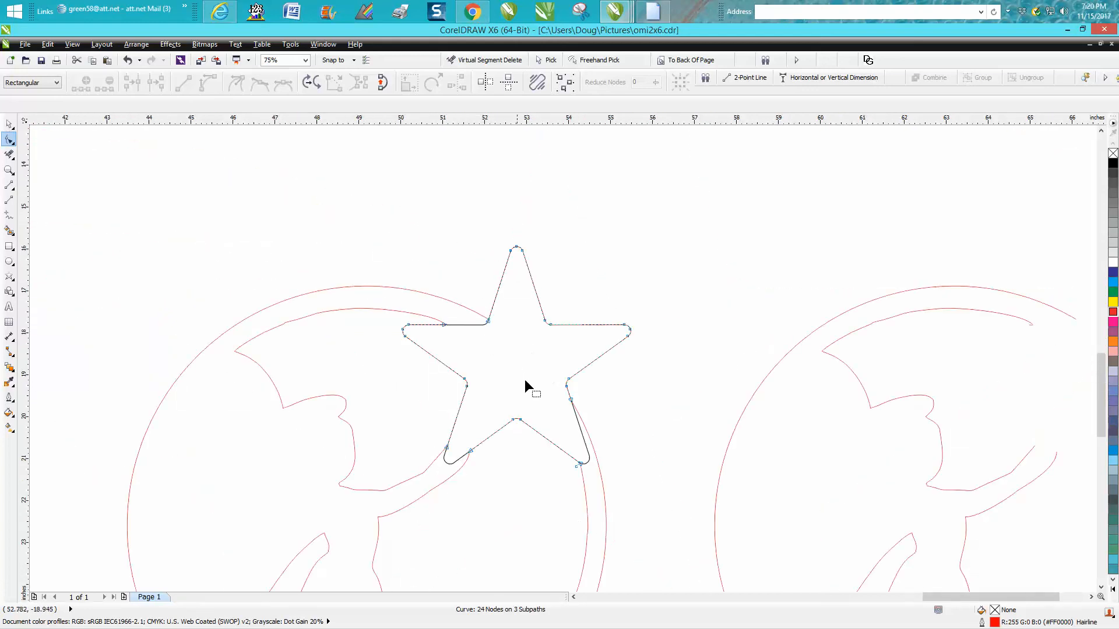
scroll(426, 468, down, 1)
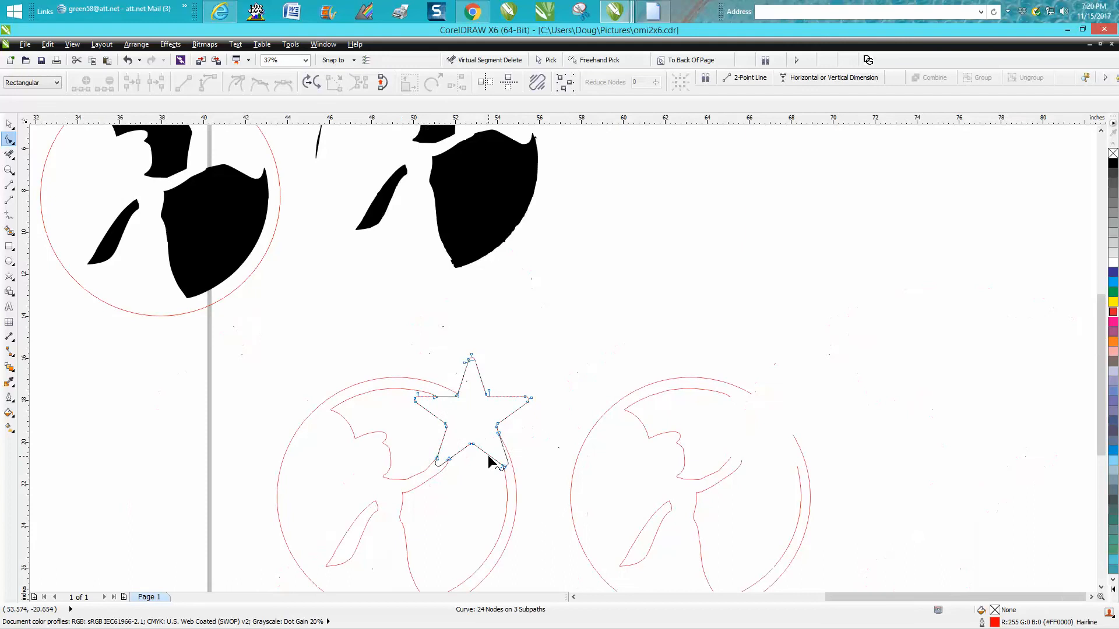
click(9, 170)
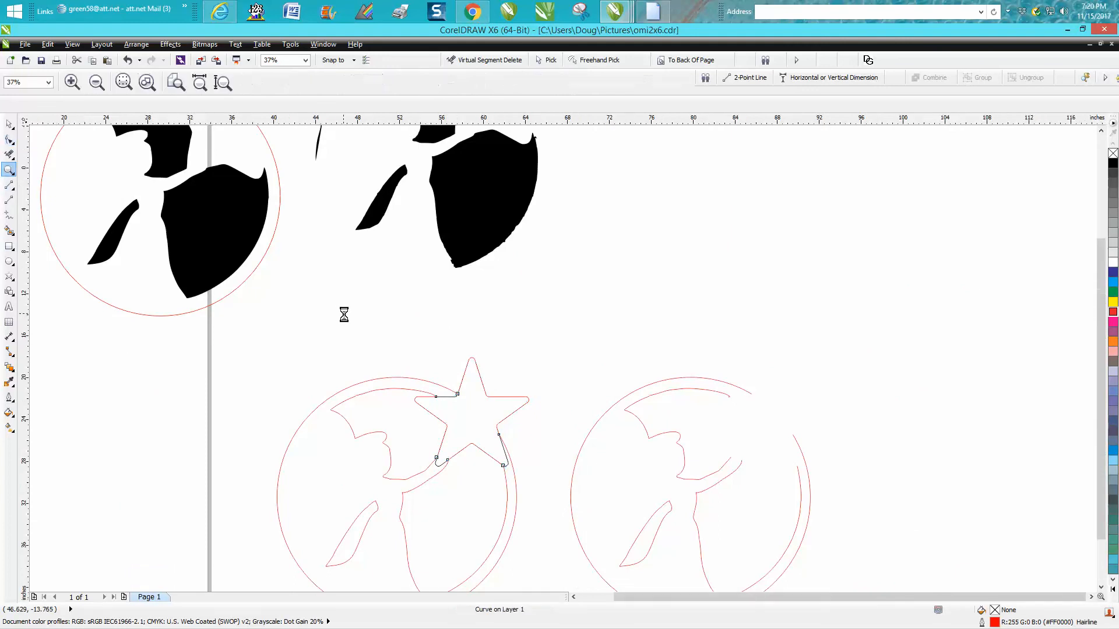
scroll(343, 312, down, 1)
drag(300, 337, 524, 519)
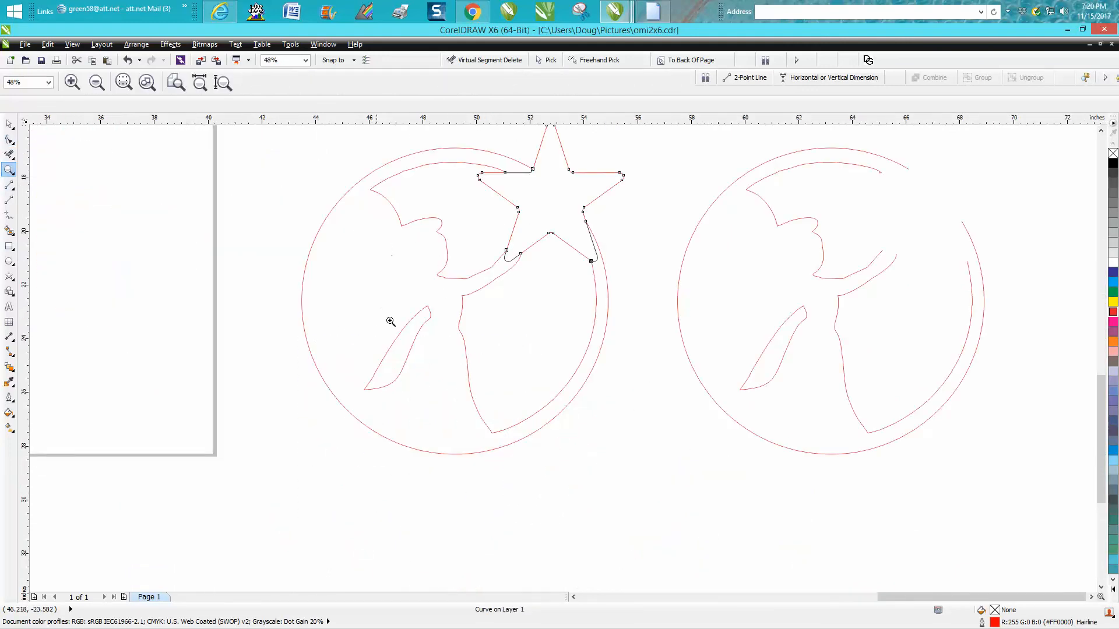
drag(449, 330, 525, 444)
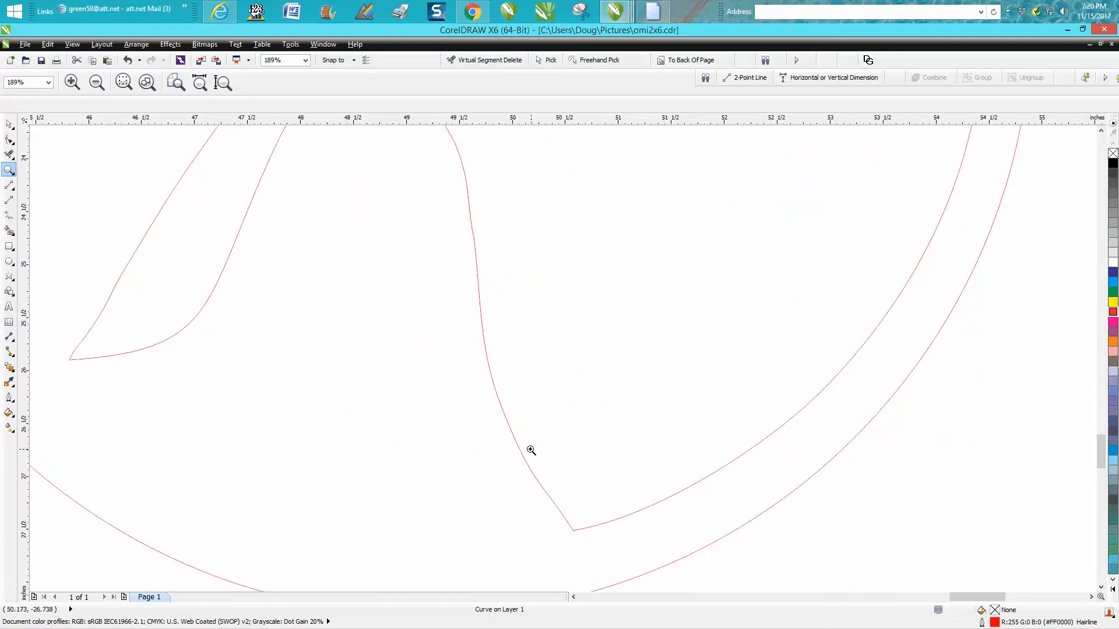
right_click(530, 451)
right_click(523, 443)
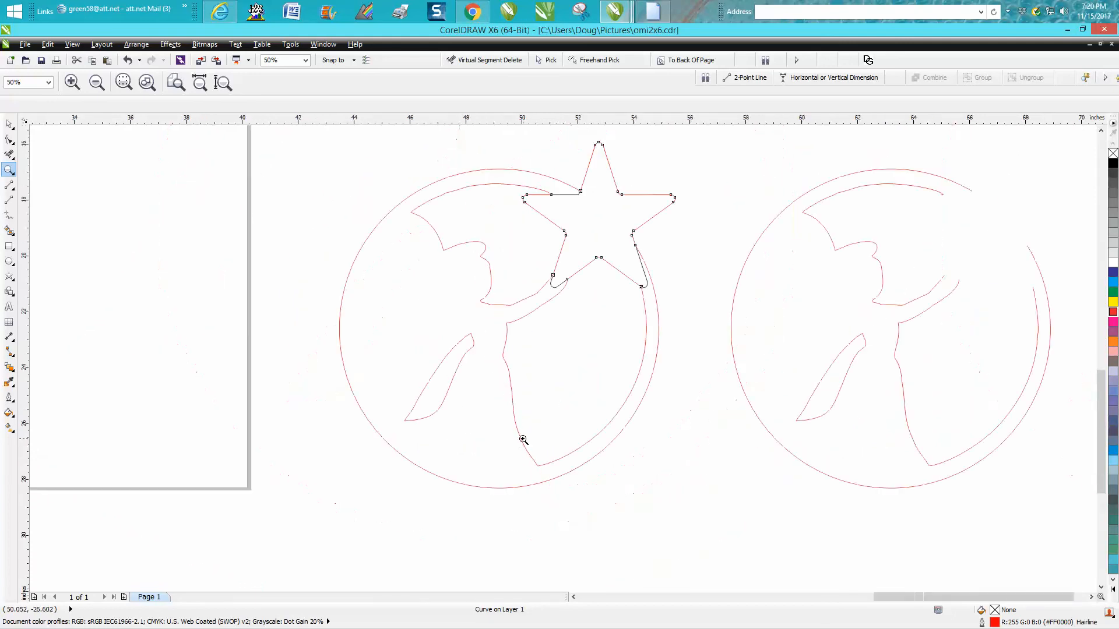
click(692, 408)
right_click(377, 320)
right_click(379, 320)
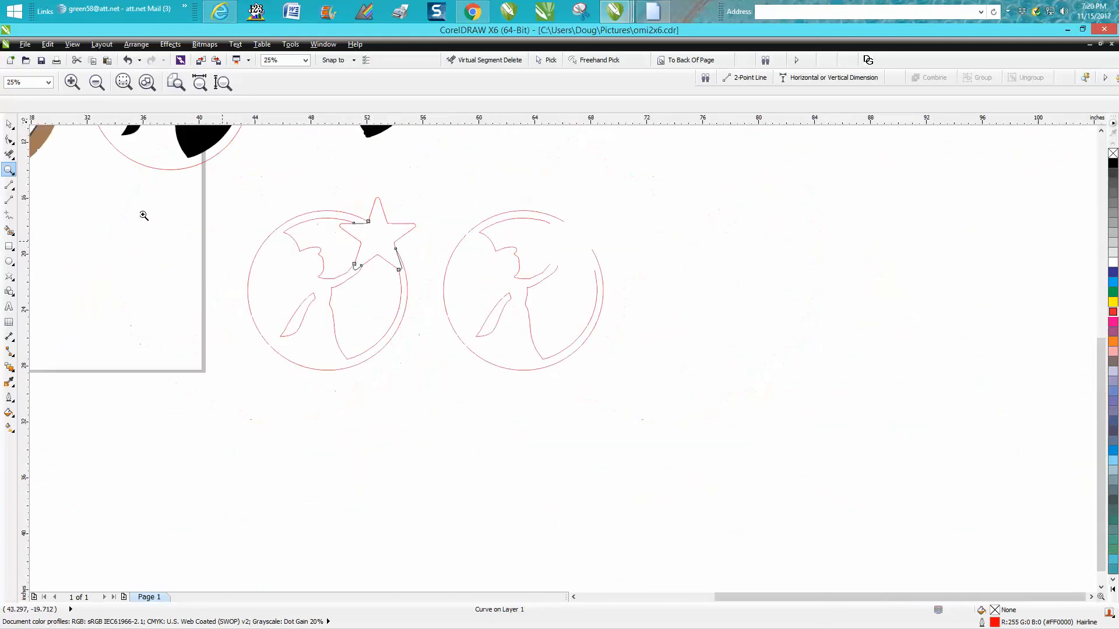
Delete the remaining pieces of the duplicate ornament.
click(9, 124)
drag(419, 182, 654, 398)
key(Delete)
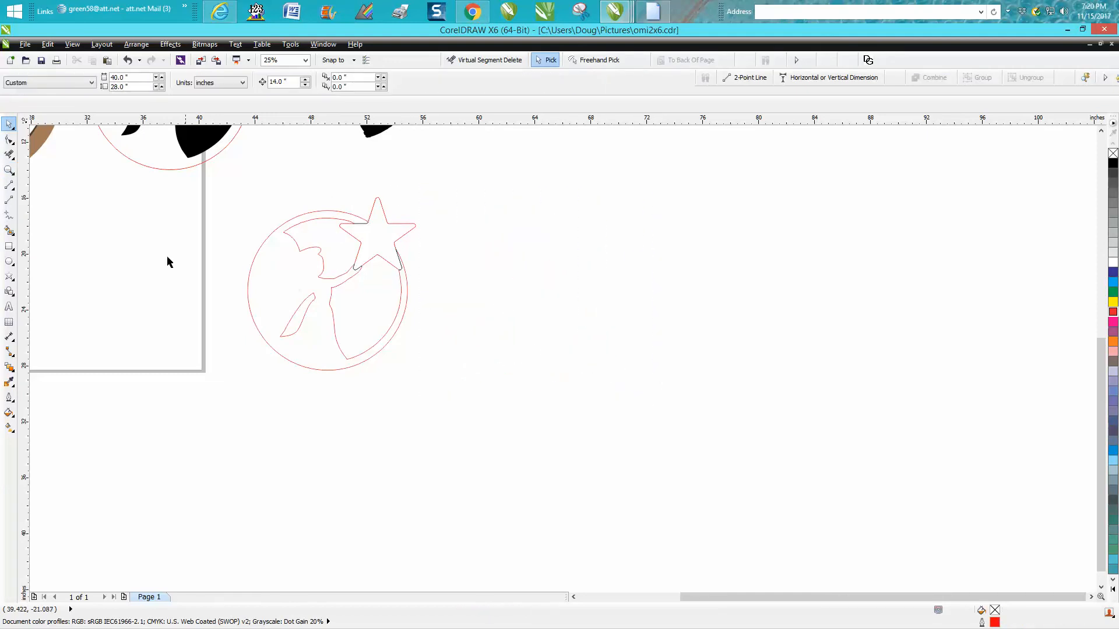
Create a solid shape of the angel, ring and star with Smart Fill and recolor it black.
click(9, 230)
click(295, 271)
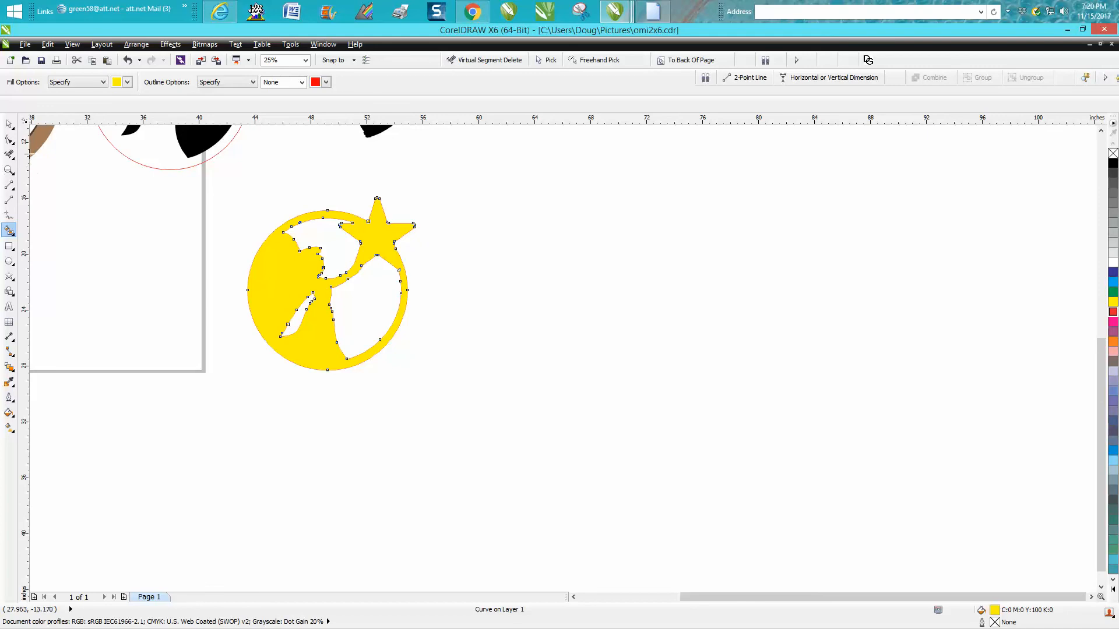
click(1114, 165)
click(9, 169)
drag(230, 185, 535, 407)
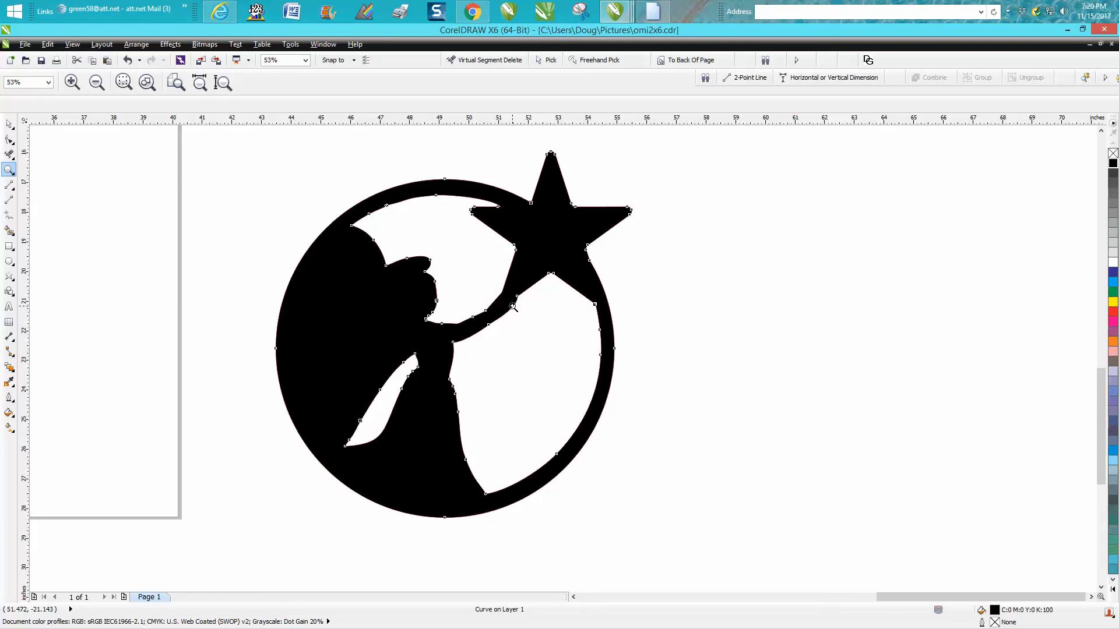
right_click(600, 317)
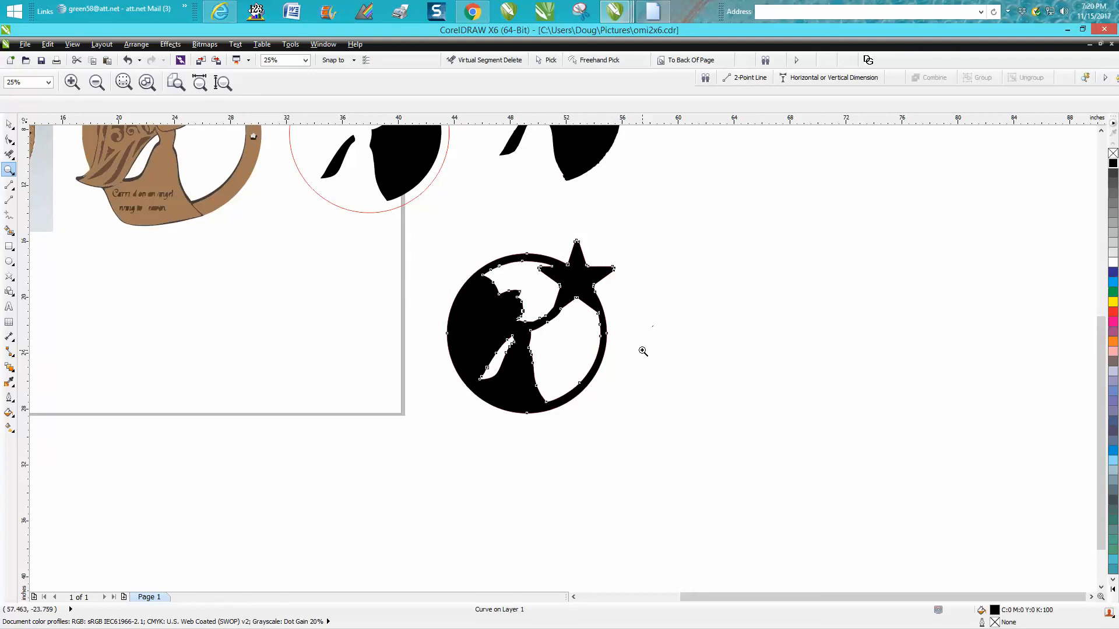